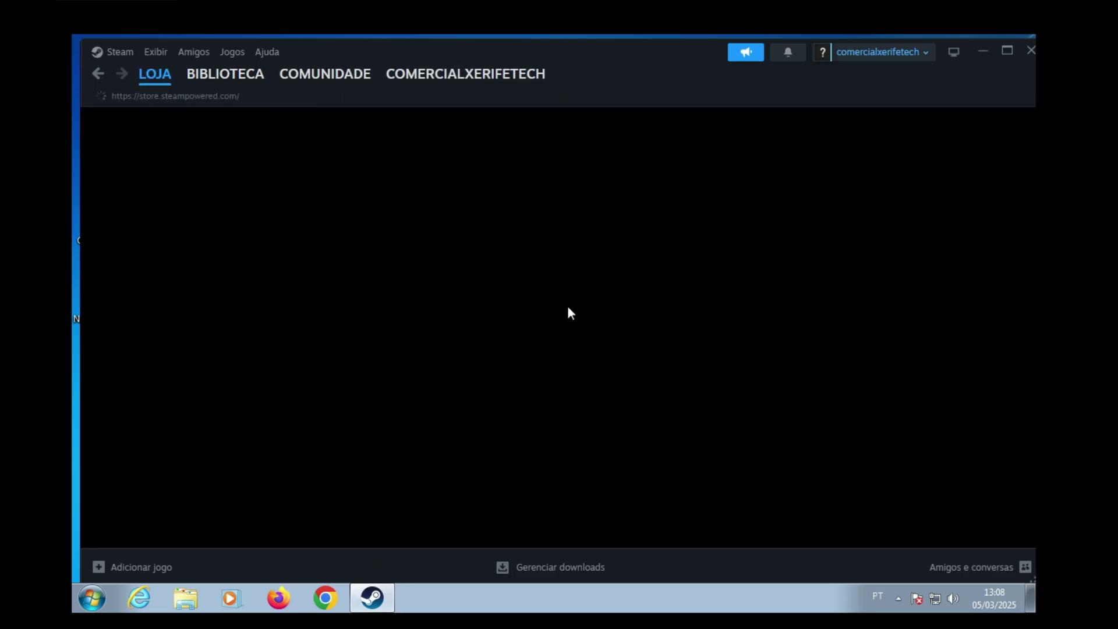
pyautogui.scroll(-15, 641, 407)
pyautogui.scroll(15, 667, 458)
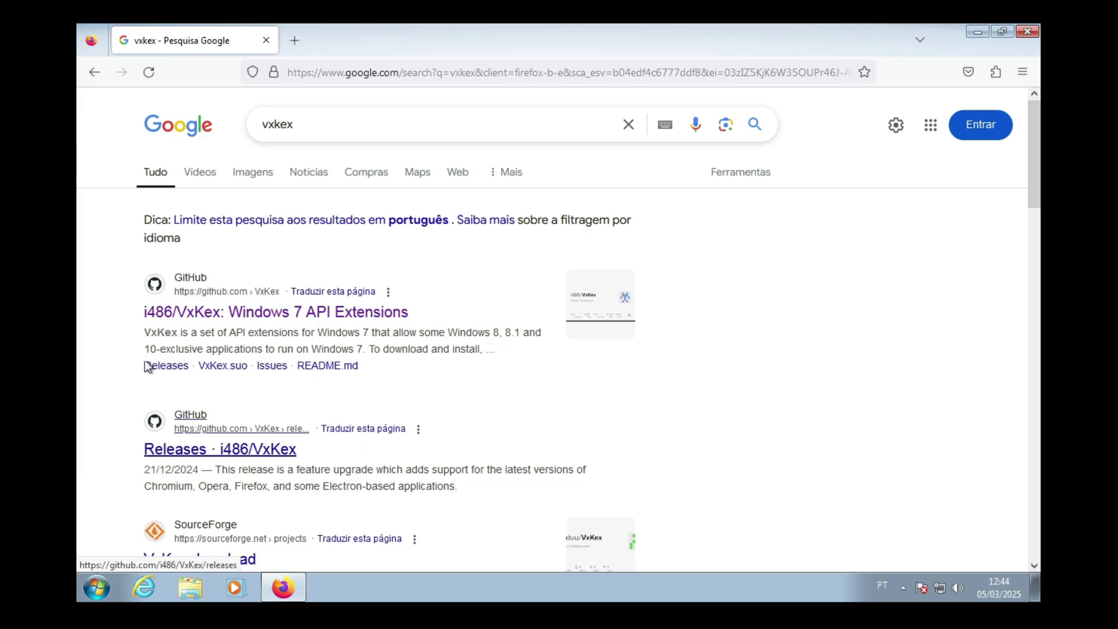
# - Open the i486/VxKex GitHub repository from the search results and look through its files and README
pyautogui.click(203, 315)
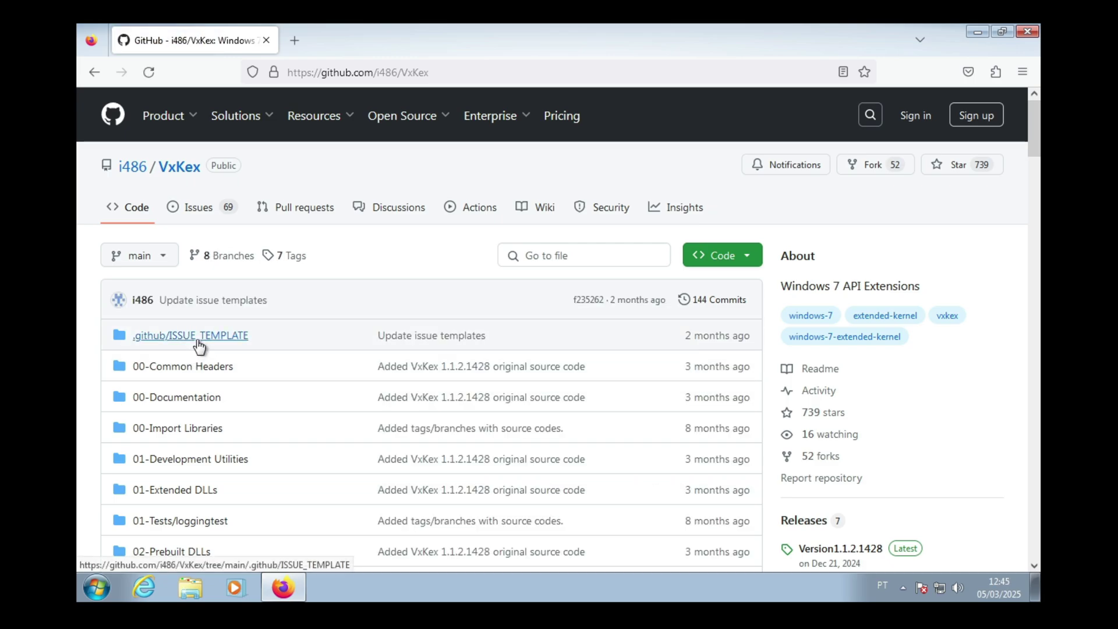
pyautogui.scroll(-5, 880, 367)
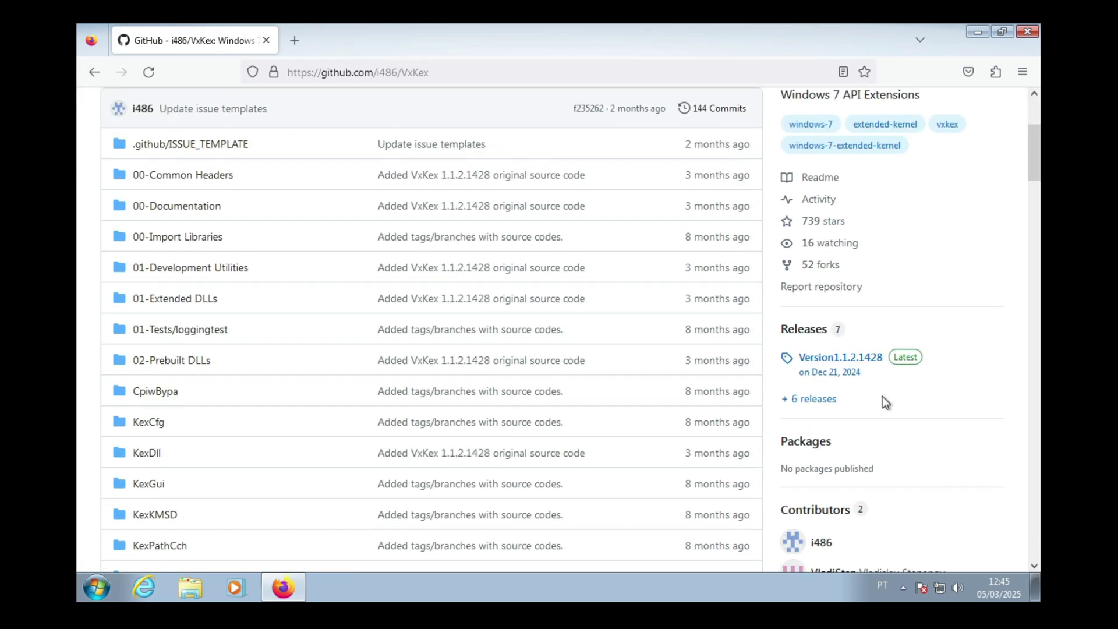
pyautogui.scroll(-15, 438, 431)
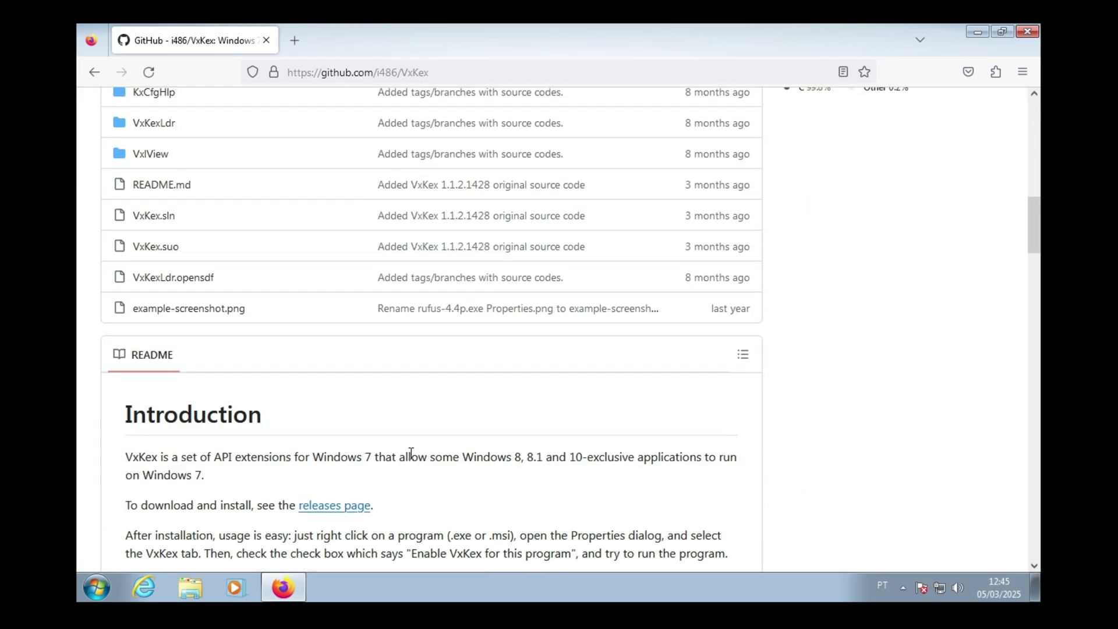
pyautogui.scroll(-4, 406, 451)
pyautogui.scroll(18, 426, 446)
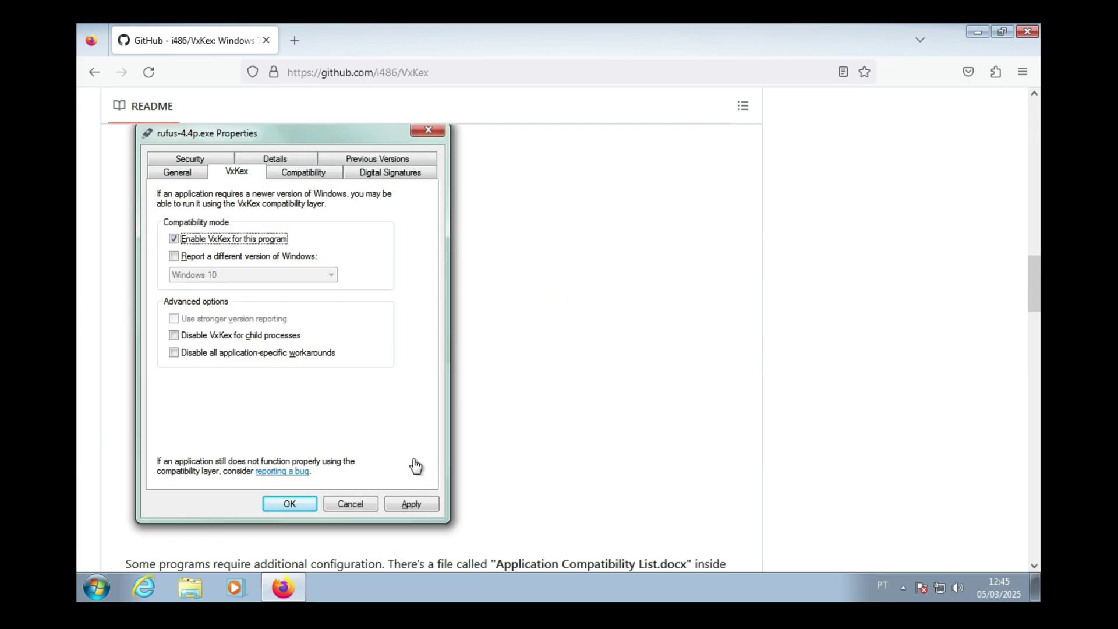
pyautogui.scroll(4, 445, 442)
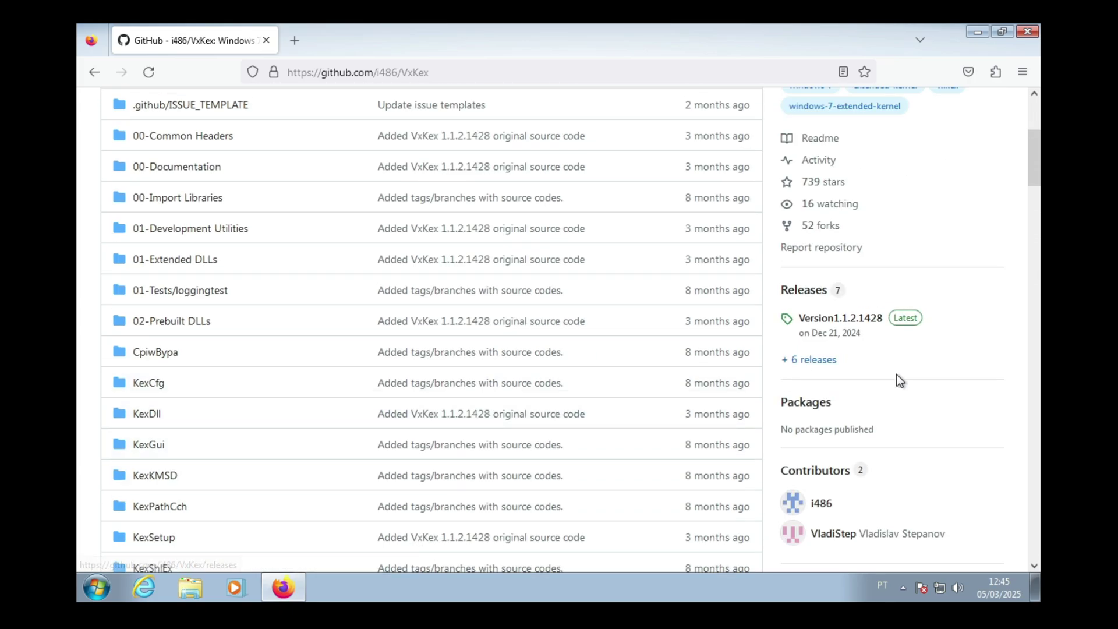
# - Download KexSetup_Debug_1_1_2_1428.exe from the assets of the latest release on the repository's releases page
pyautogui.click(810, 291)
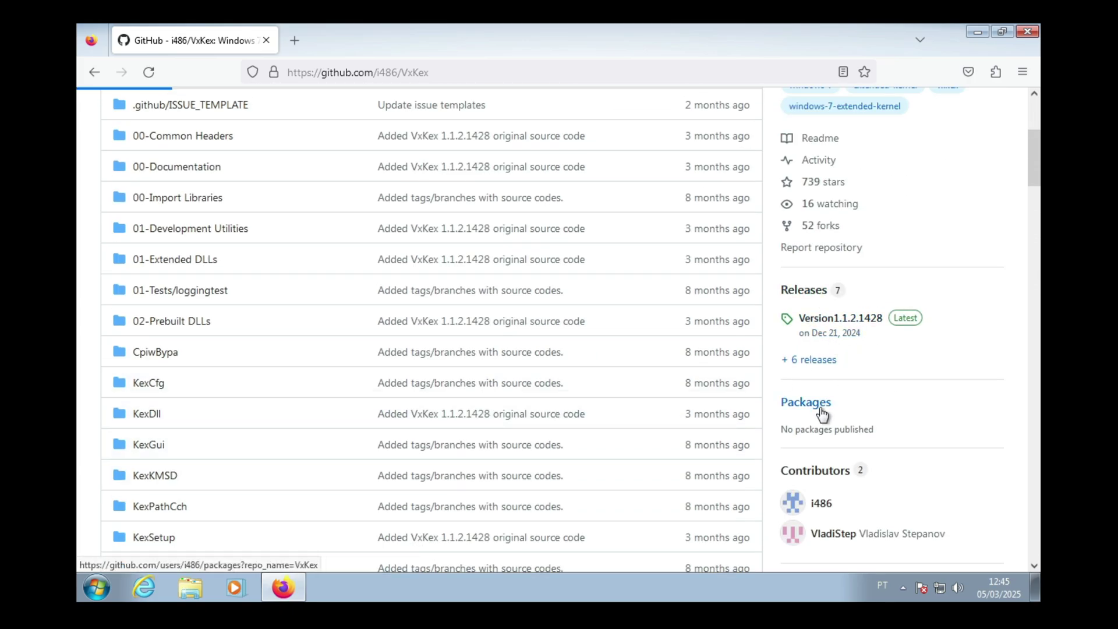
pyautogui.scroll(-10, 413, 380)
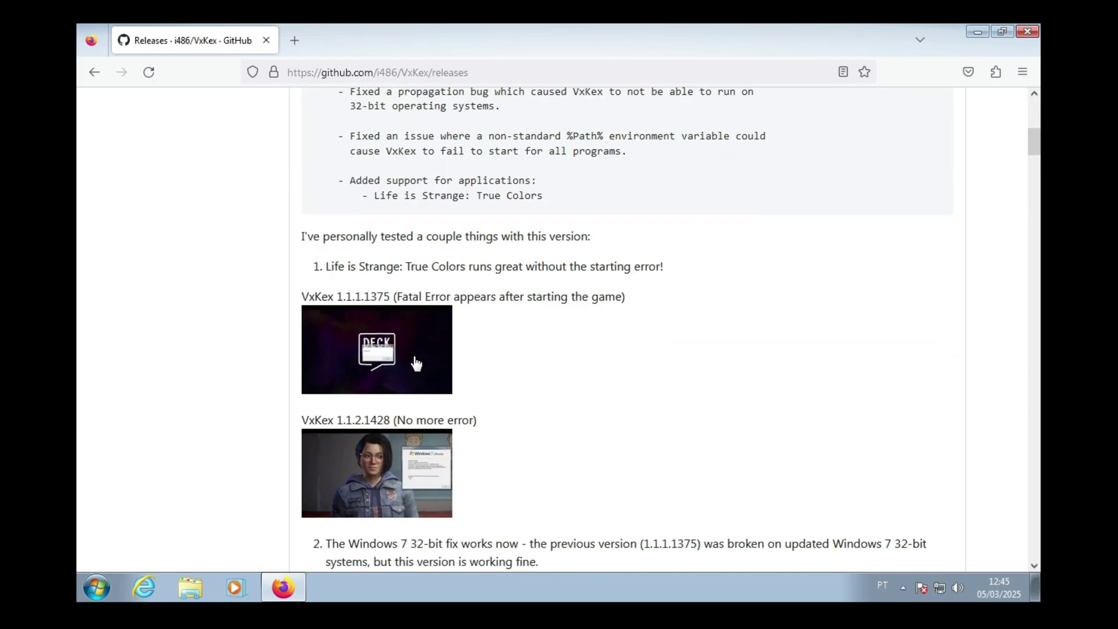
pyautogui.scroll(-7, 432, 386)
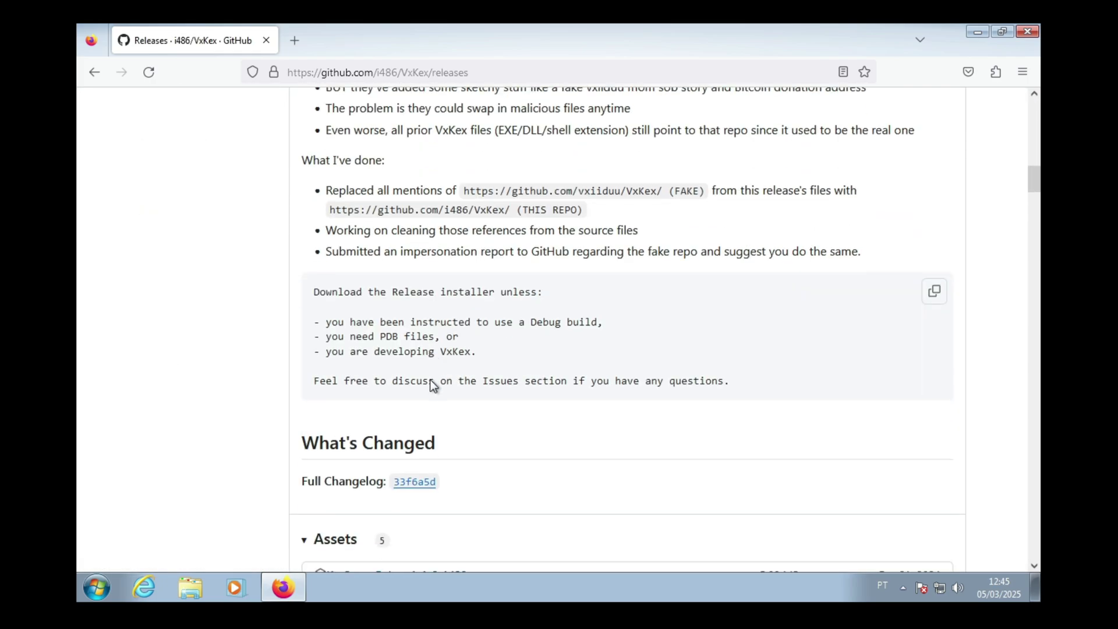
pyautogui.scroll(-3, 437, 375)
pyautogui.click(389, 397)
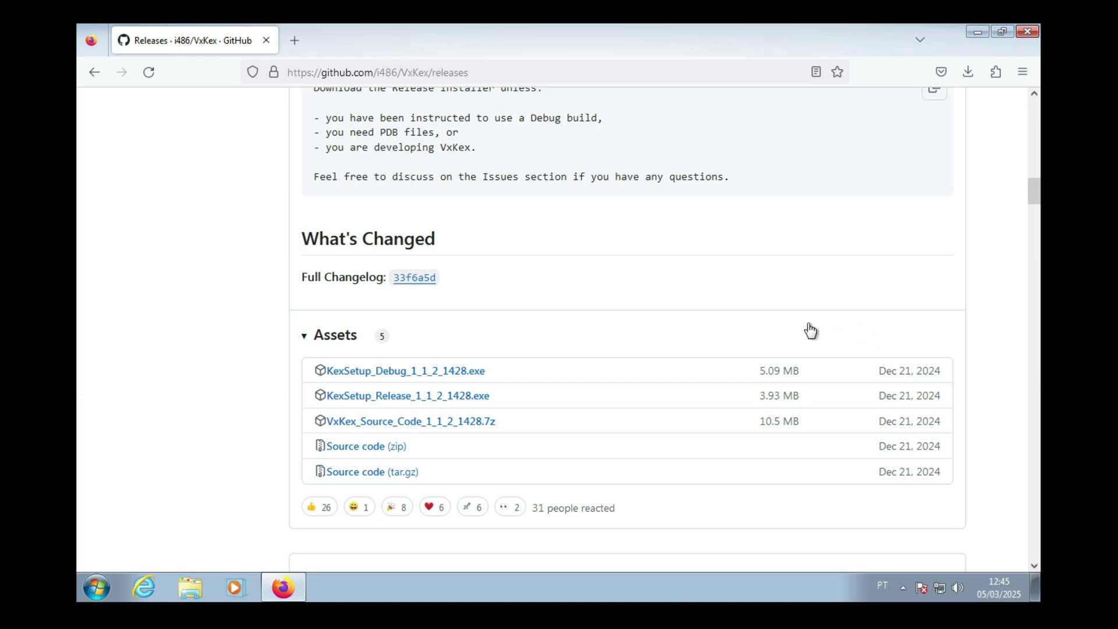
# - Run the downloaded KexSetup_Debug_1_1_2_1428.exe and install VxKex into C:\Program Files\VxKex, allowing it to make changes
pyautogui.click(966, 72)
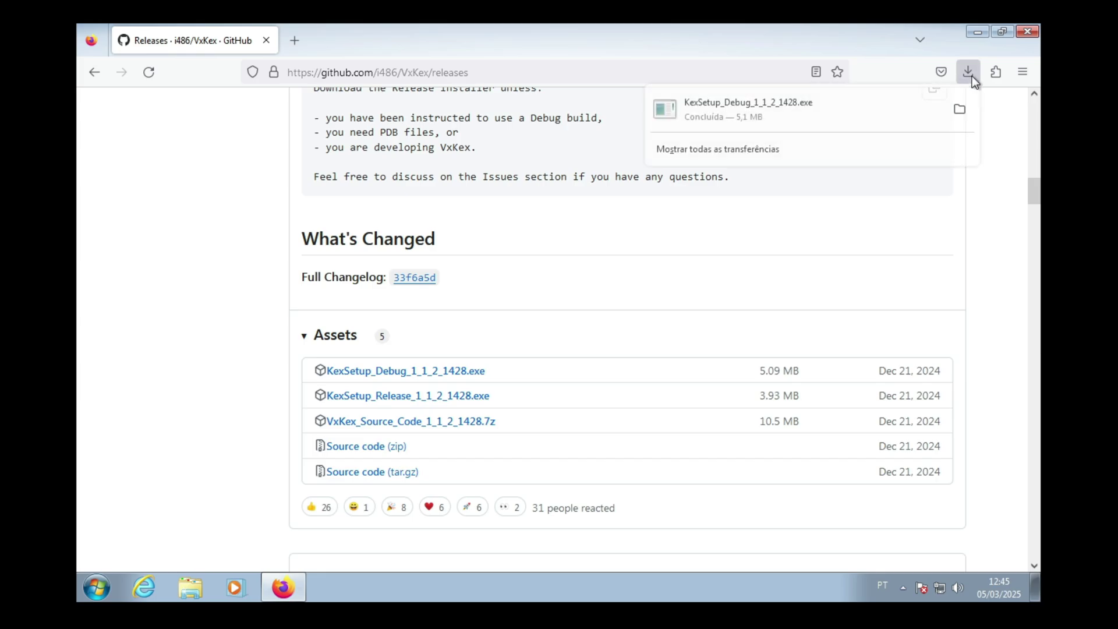
pyautogui.click(739, 117)
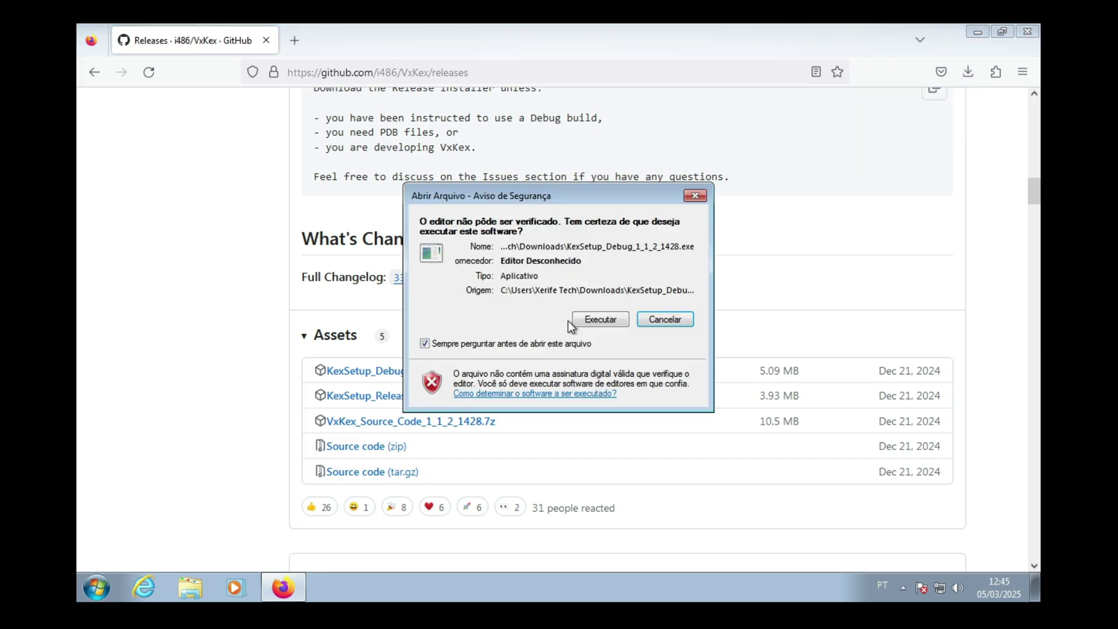
pyautogui.click(597, 319)
pyautogui.click(648, 424)
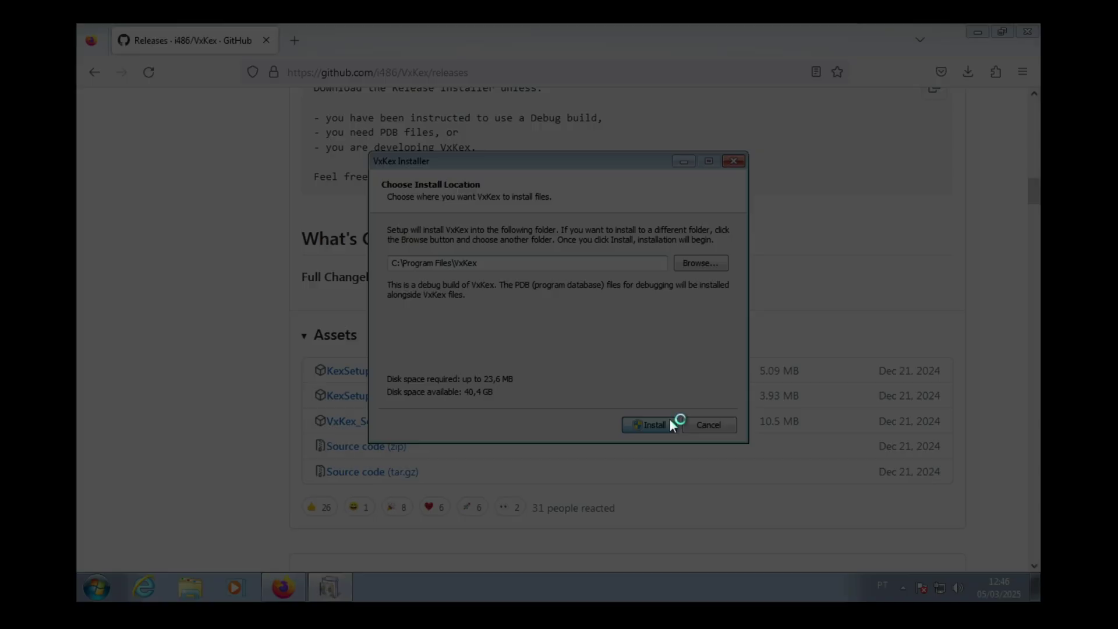
pyautogui.click(612, 317)
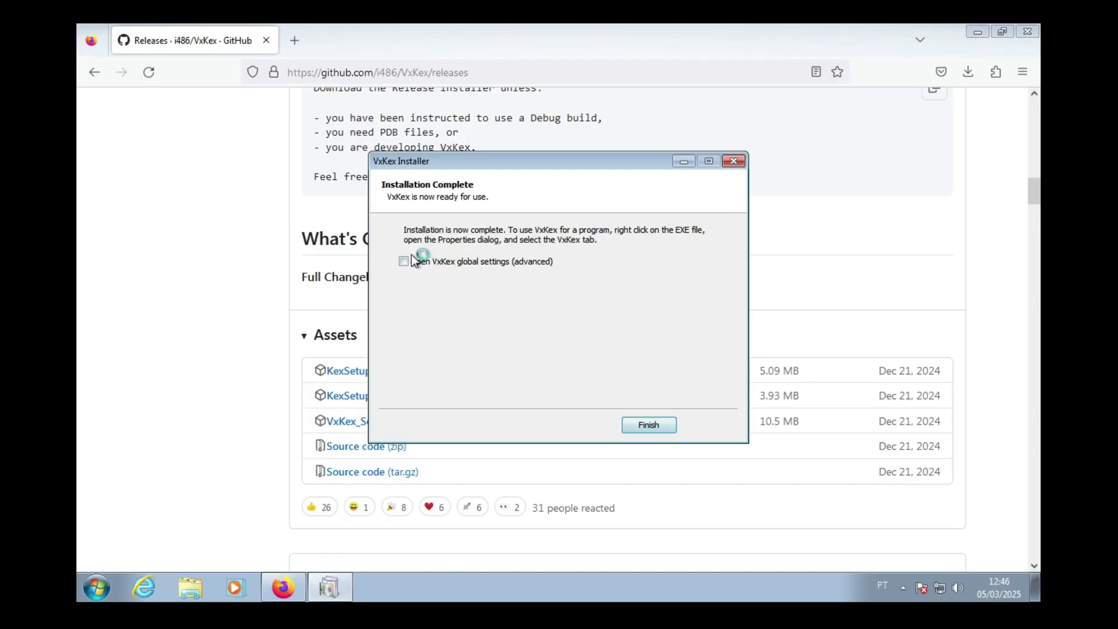
# - Finish the installer into the VxKex global settings and enable adding VxKex to the extended context menu
pyautogui.click(654, 431)
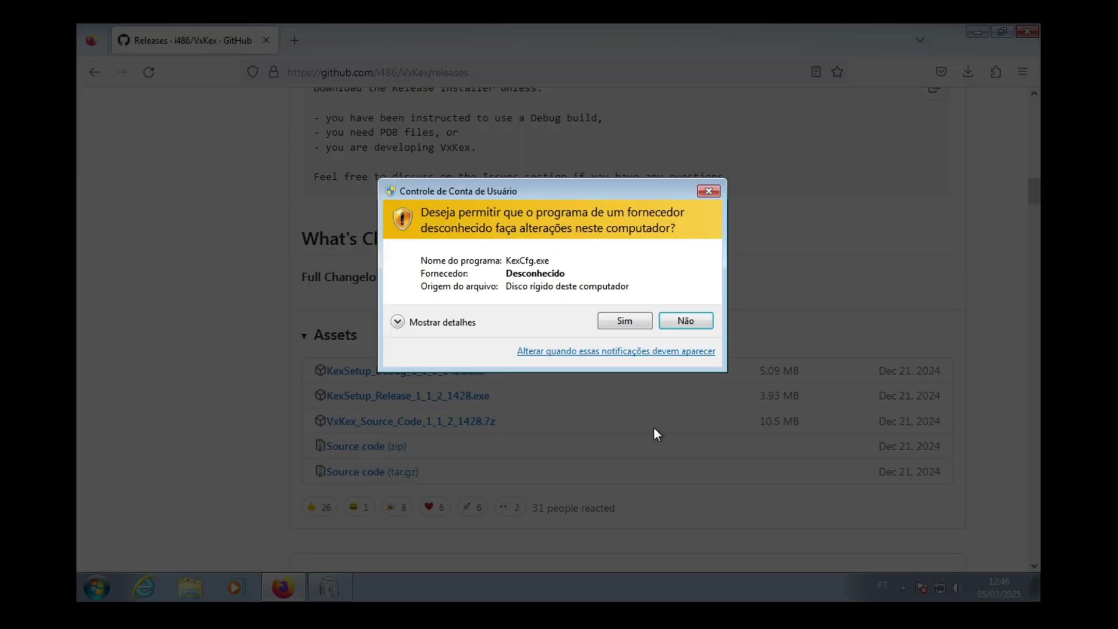
pyautogui.click(619, 321)
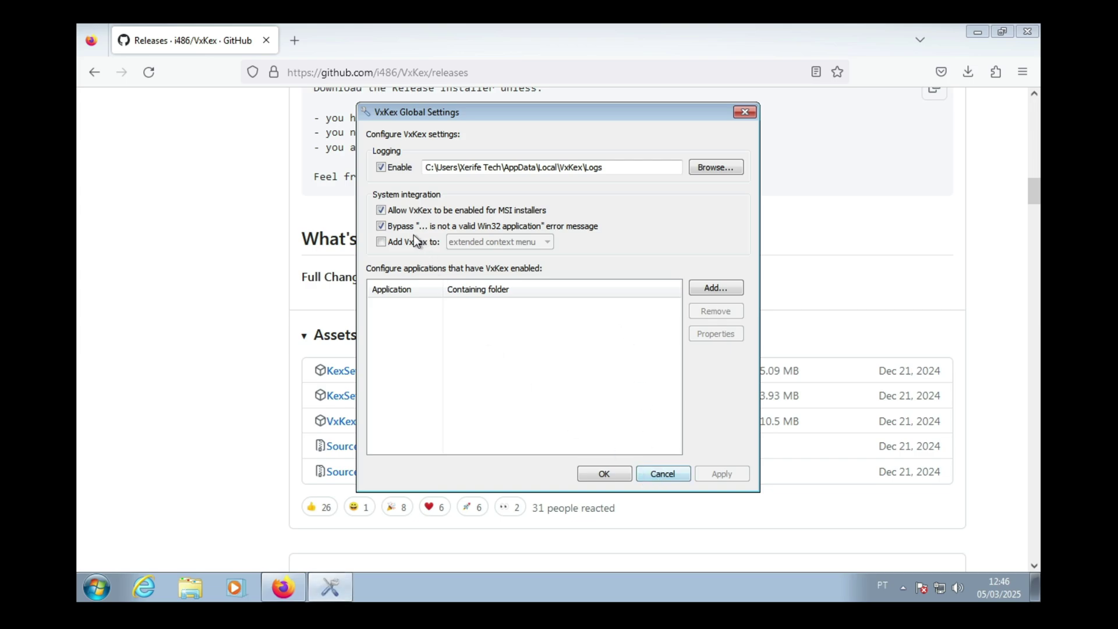
pyautogui.click(381, 241)
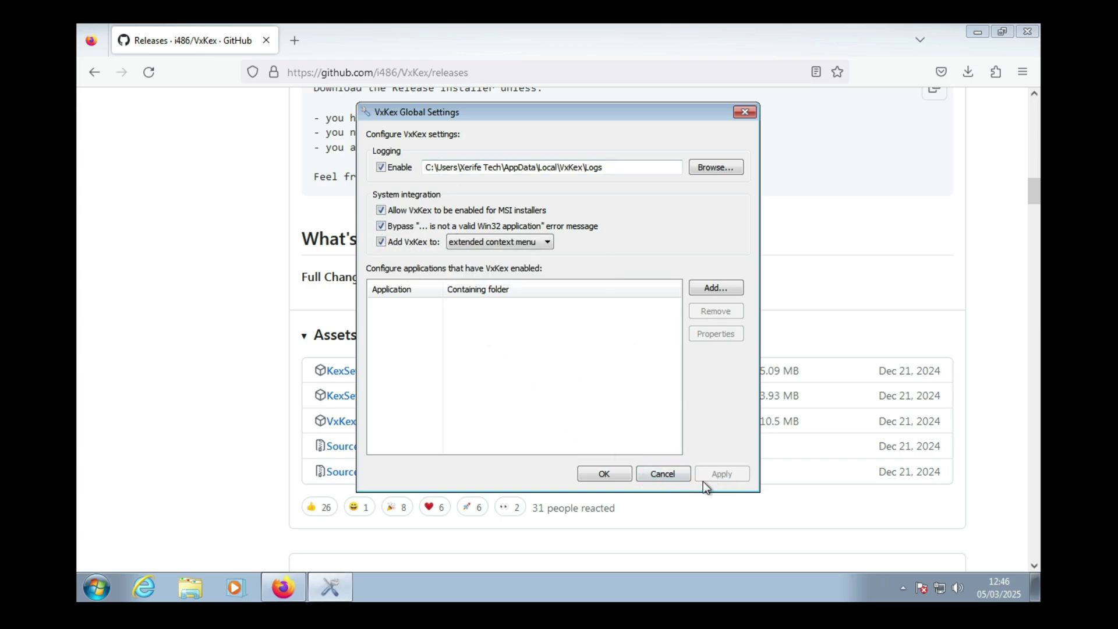
pyautogui.click(604, 474)
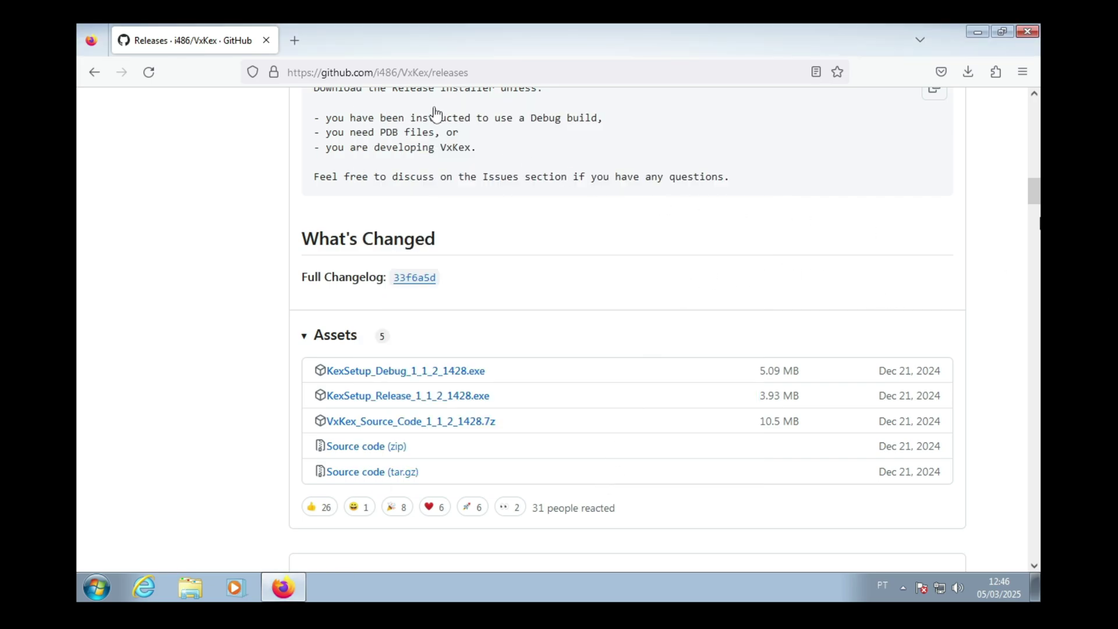
# - Restore the browser to a smaller window over the desktop and open a new tab
pyautogui.click(1004, 34)
pyautogui.moveTo(521, 43); pyautogui.dragTo(573, 67)
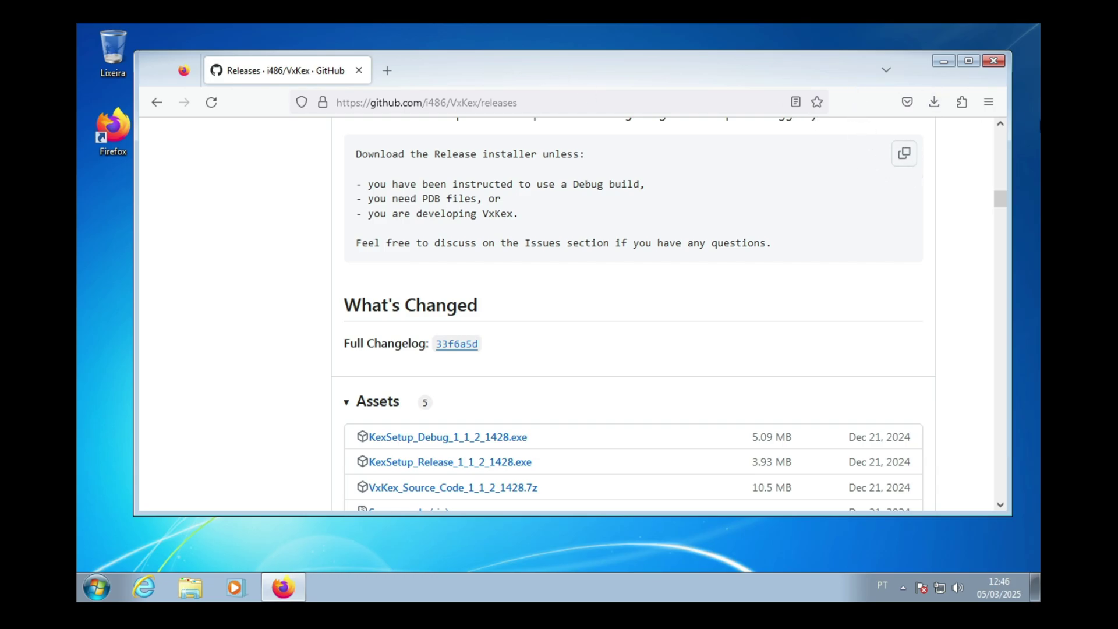
pyautogui.click(387, 70)
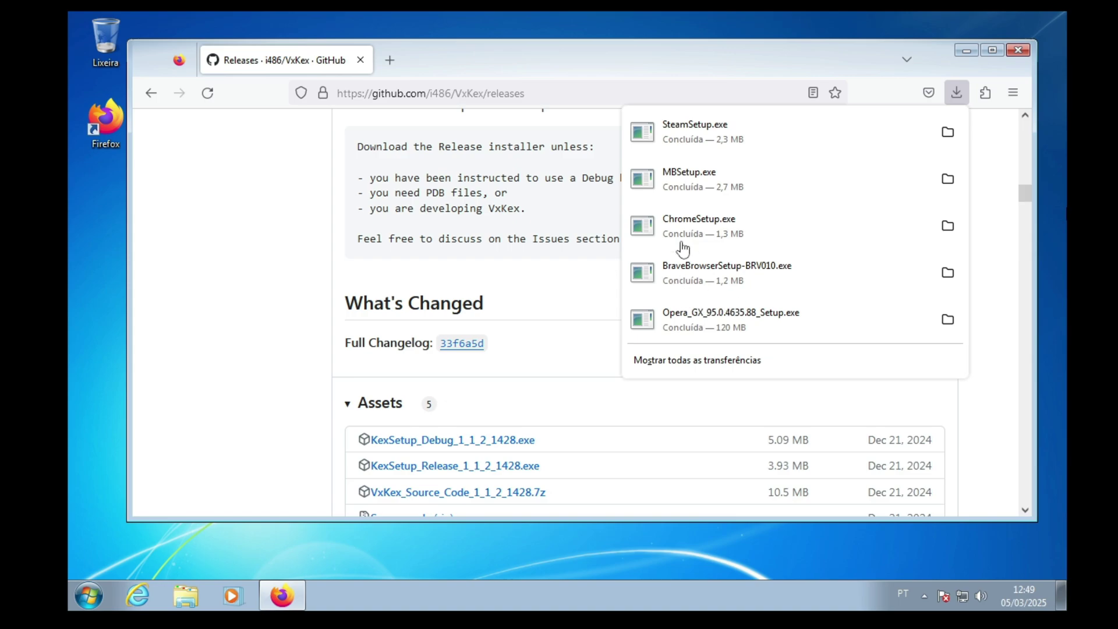
# - Show the downloaded SteamSetup.exe in its Downloads folder and close the browser, leaving no file selected
pyautogui.click(947, 133)
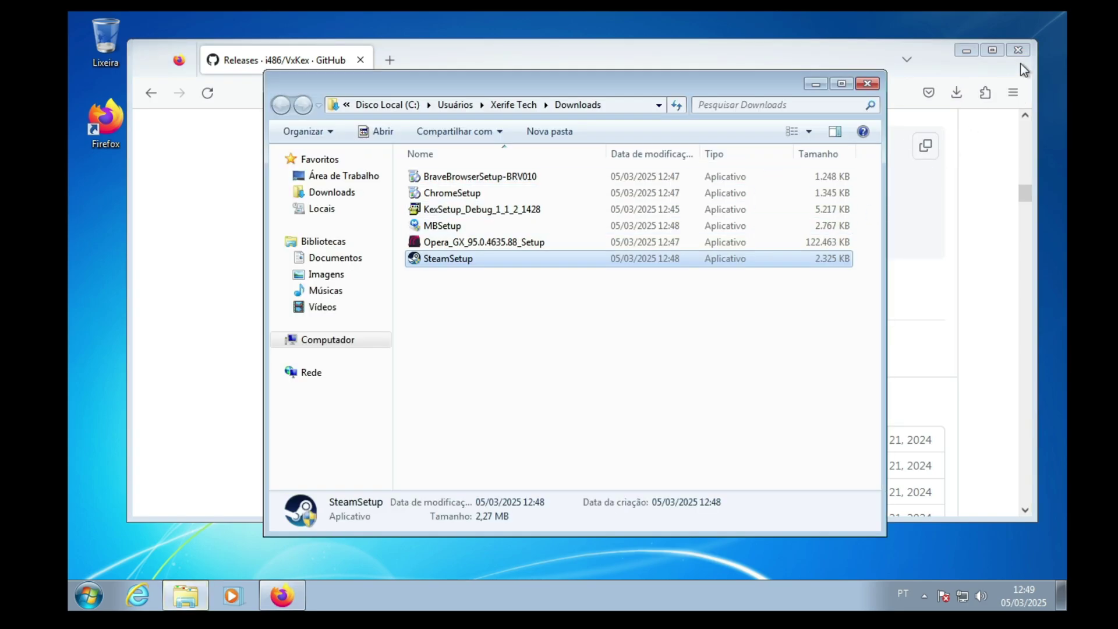
pyautogui.click(1018, 50)
pyautogui.moveTo(582, 85); pyautogui.dragTo(650, 66)
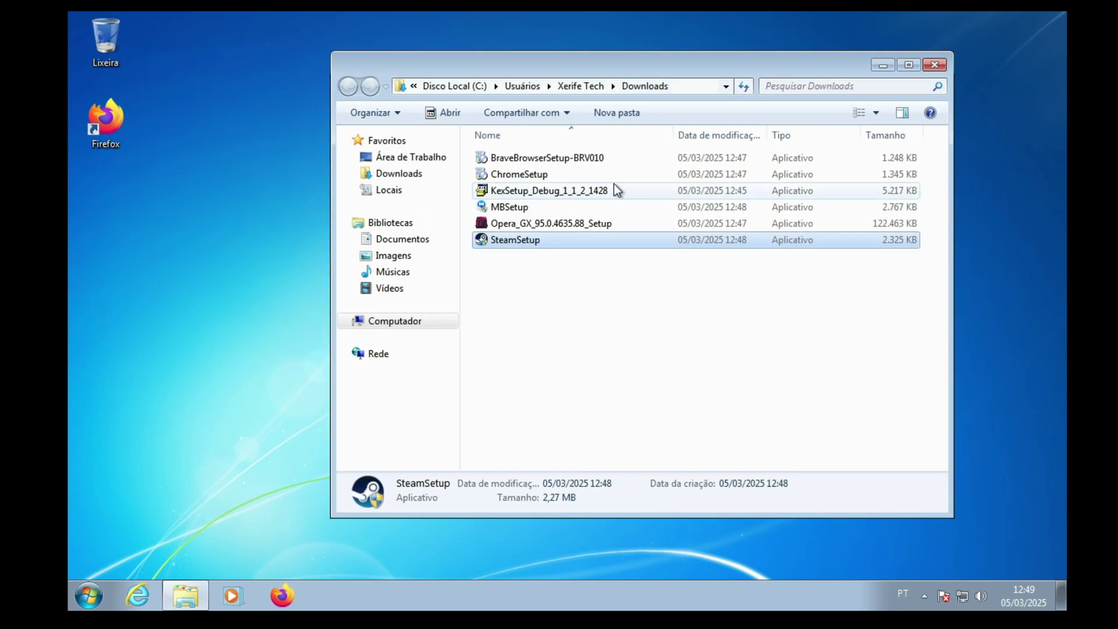
pyautogui.click(579, 322)
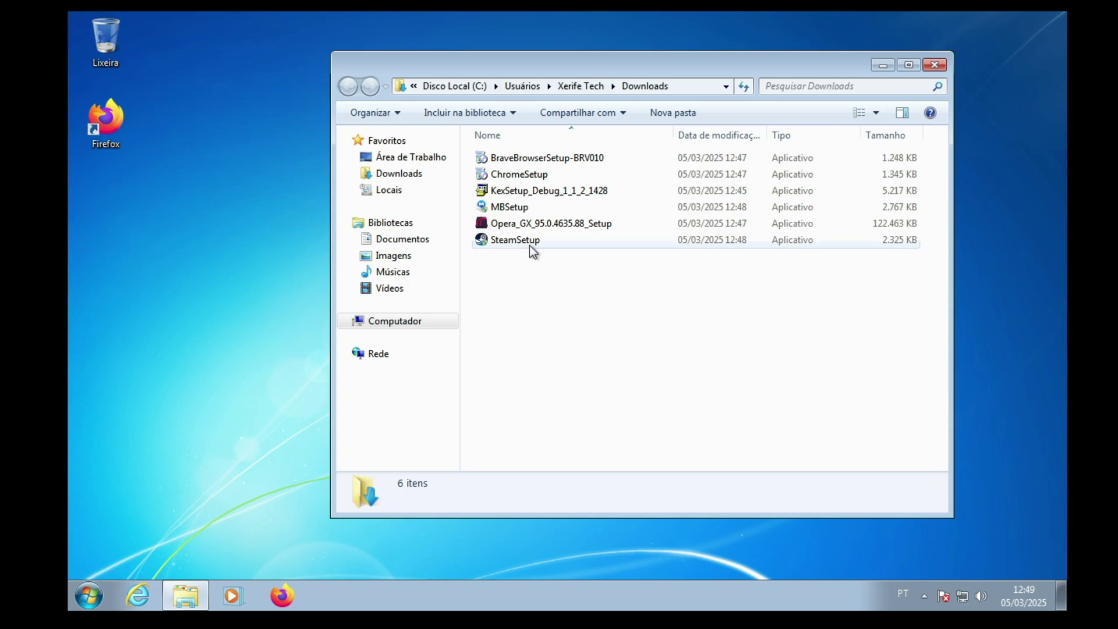
# - Enable VxKex in the properties of BraveBrowserSetup-BRV010, reporting the Windows version as Windows 10
pyautogui.rightClick(511, 159)
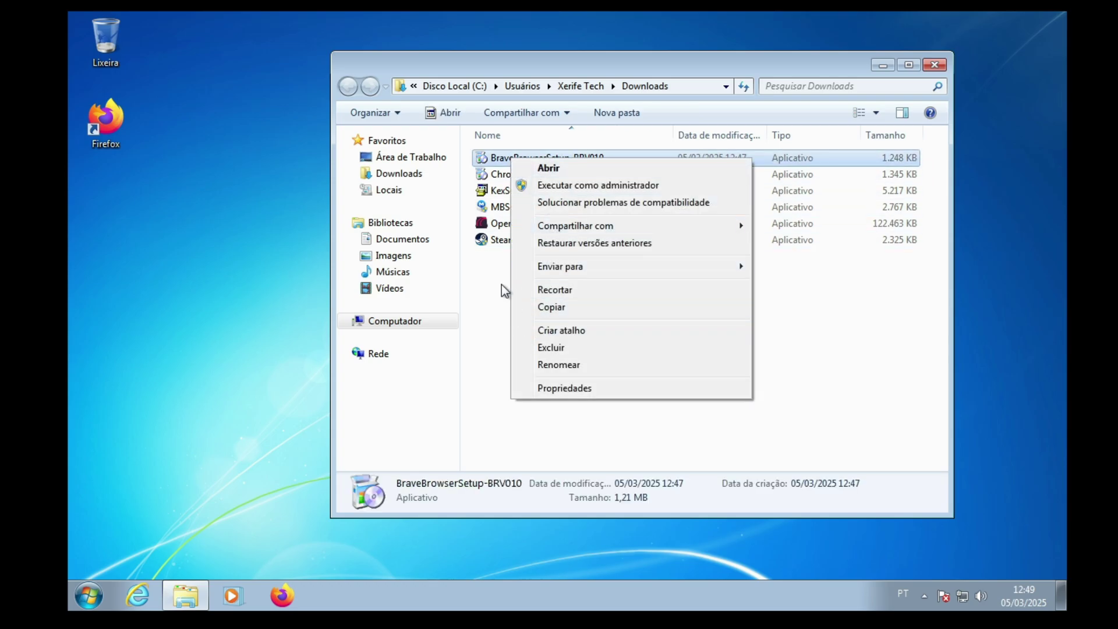
pyautogui.click(567, 388)
pyautogui.moveTo(653, 150); pyautogui.dragTo(654, 145)
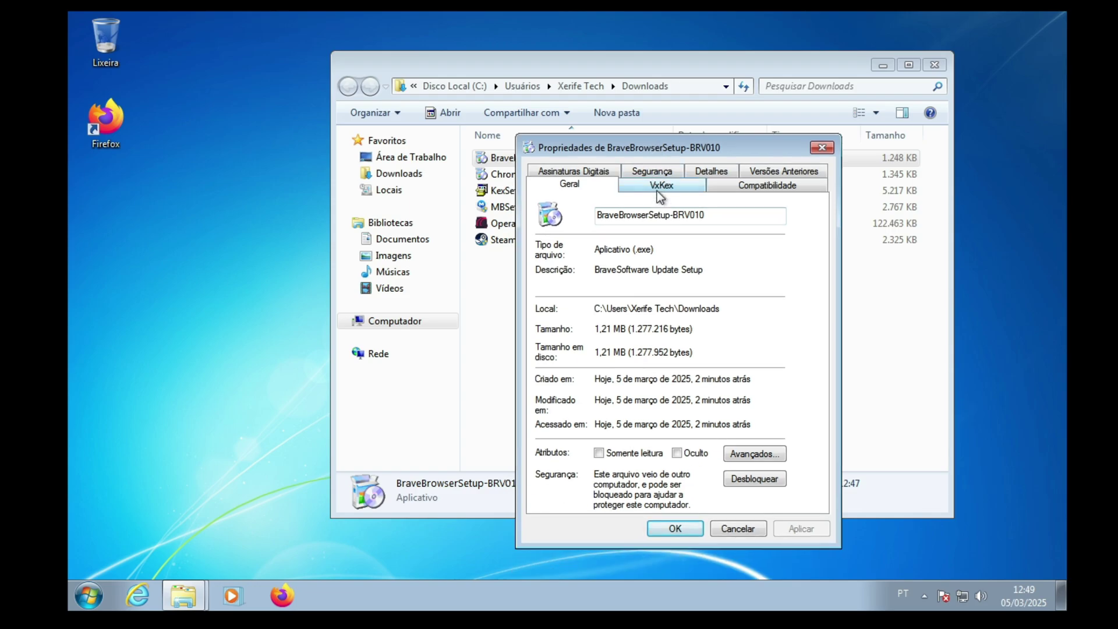
pyautogui.click(662, 186)
pyautogui.click(556, 271)
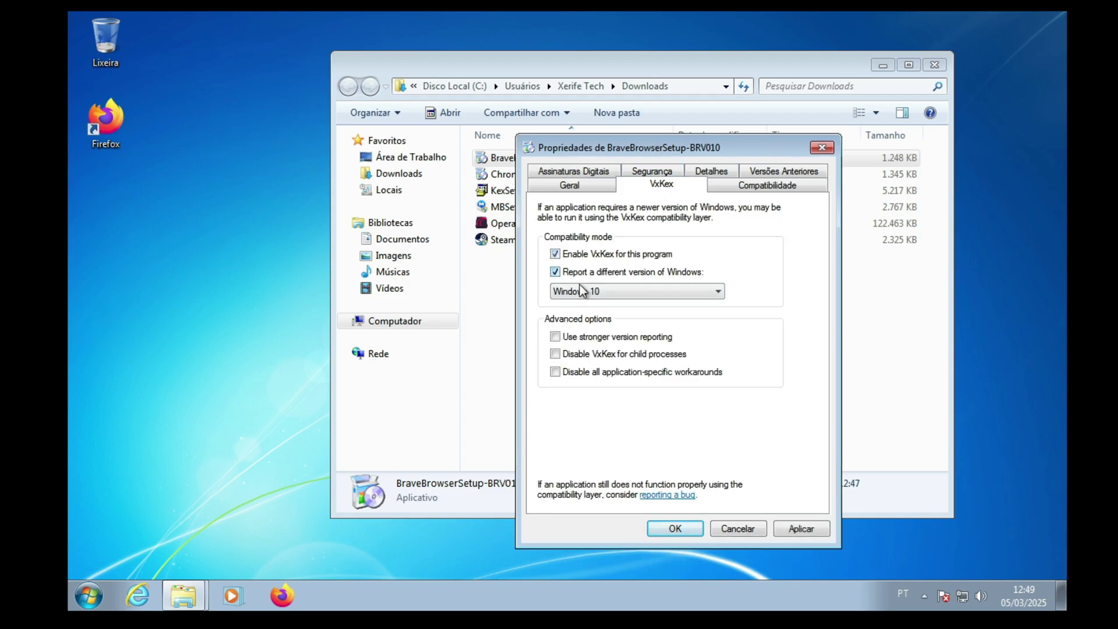
pyautogui.click(574, 291)
pyautogui.click(592, 337)
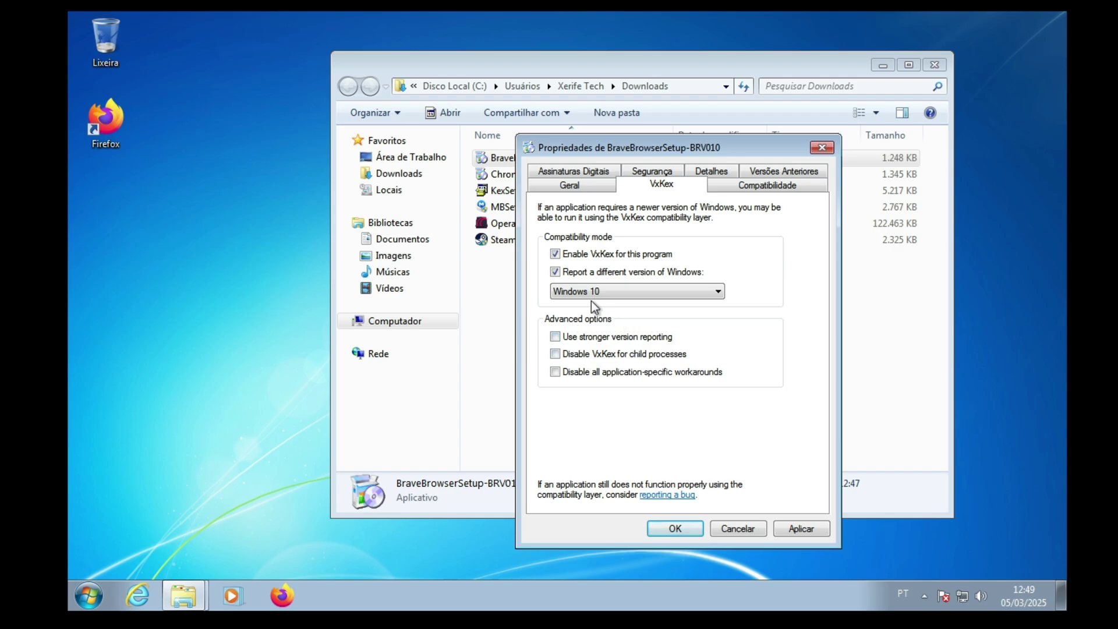
pyautogui.click(785, 530)
pyautogui.click(675, 528)
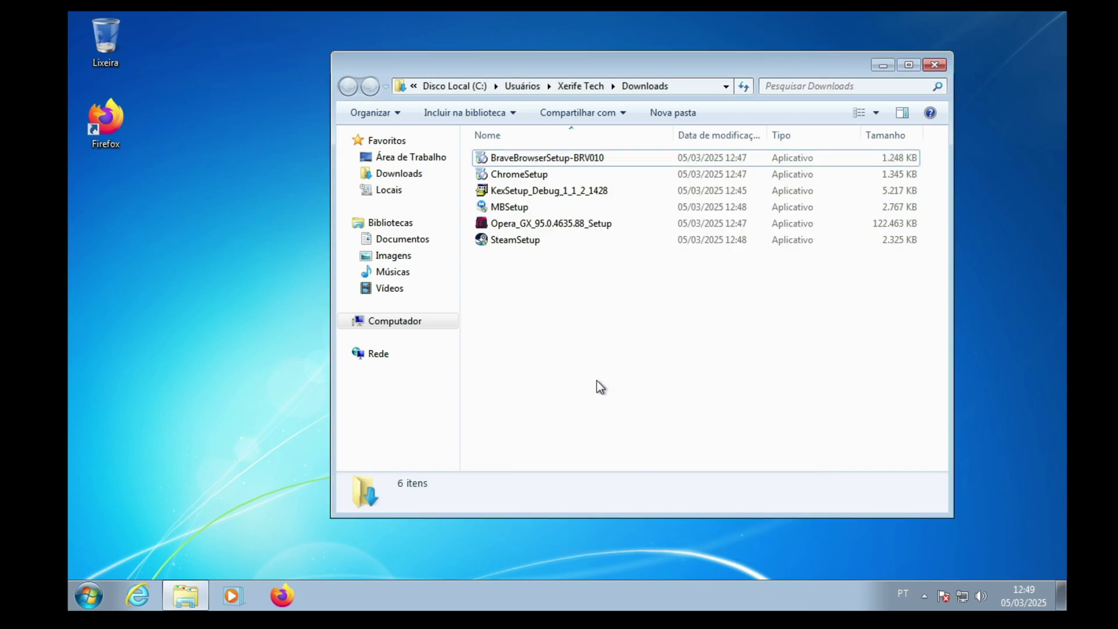
# - Try to install Brave by running BraveBrowserSetup-BRV010 with permission to make changes, and close its installer
pyautogui.doubleClick(530, 158)
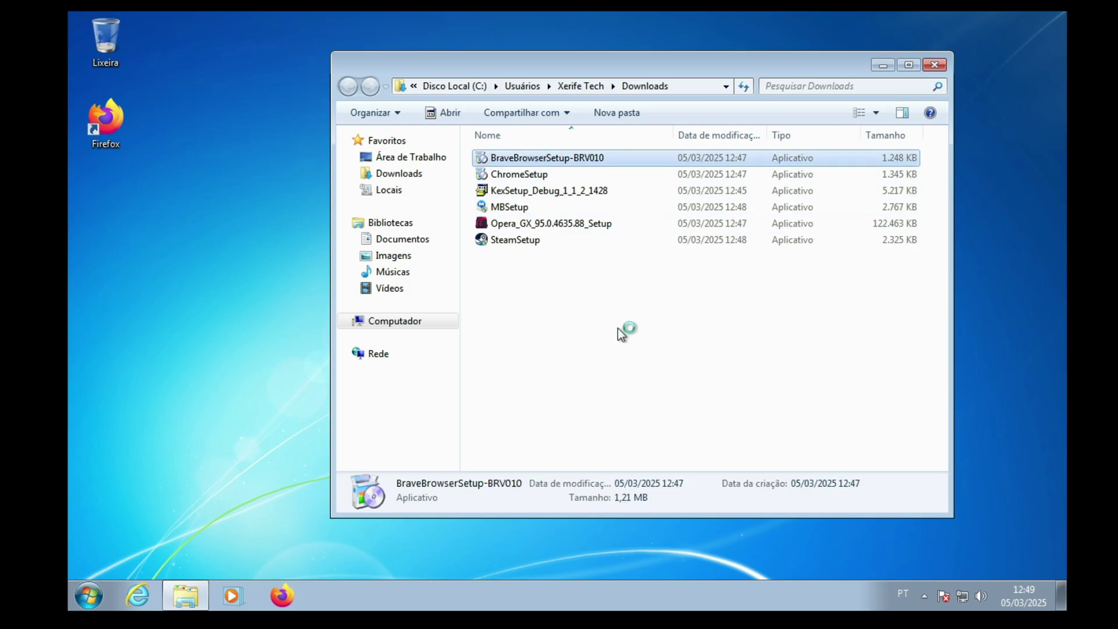
pyautogui.click(621, 322)
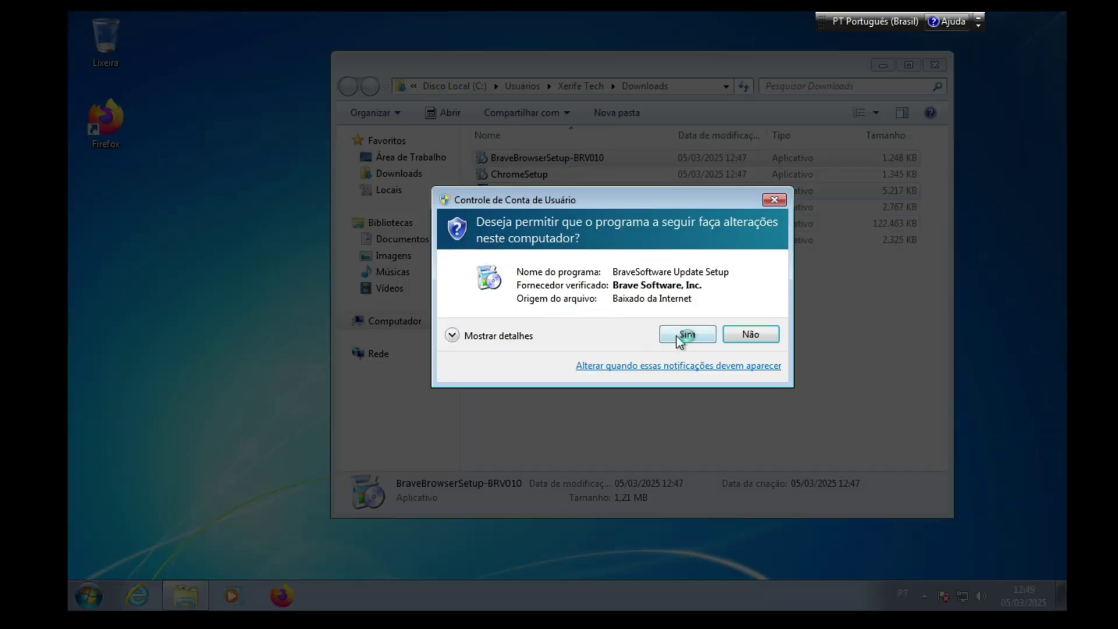
pyautogui.click(676, 337)
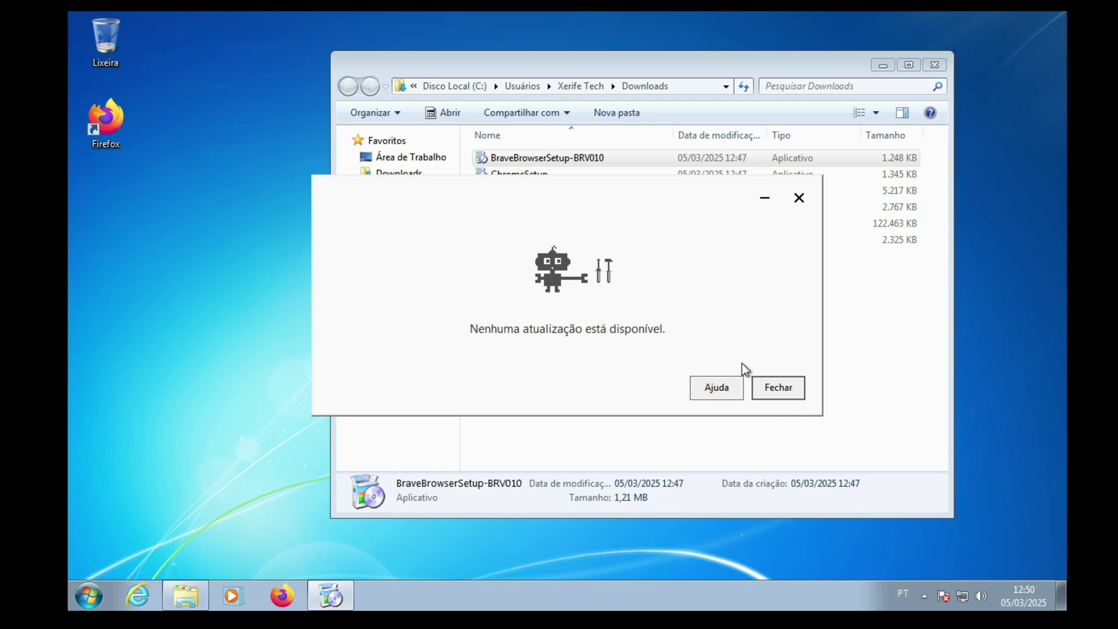
pyautogui.click(775, 389)
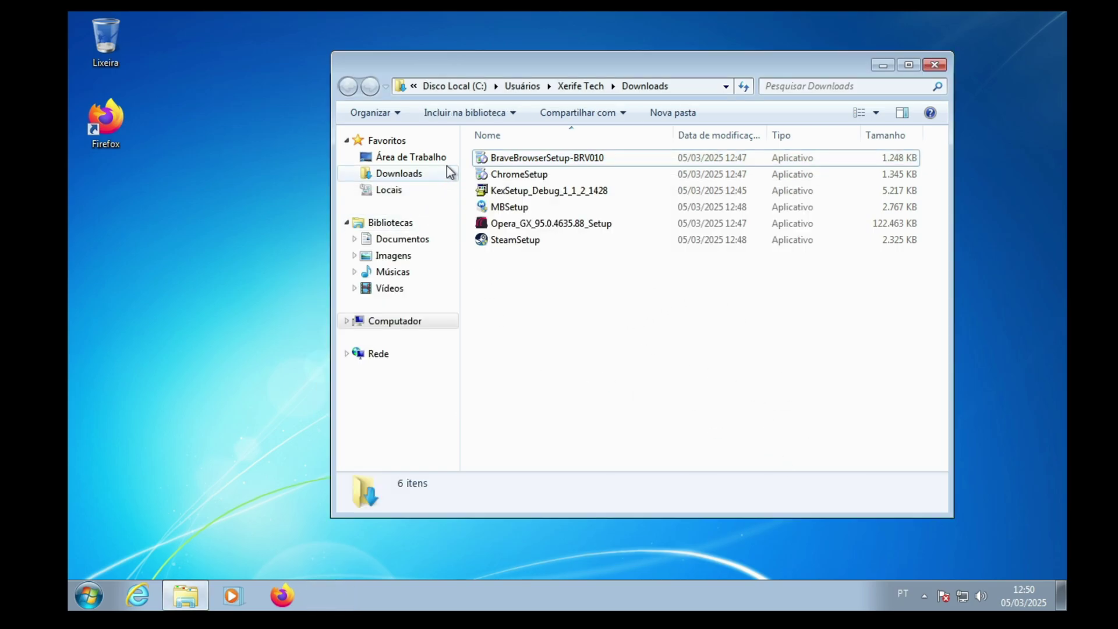
# - Set the Windows version that VxKex reports for BraveBrowserSetup-BRV010 to Windows 11 and apply it
pyautogui.rightClick(505, 157)
pyautogui.click(585, 382)
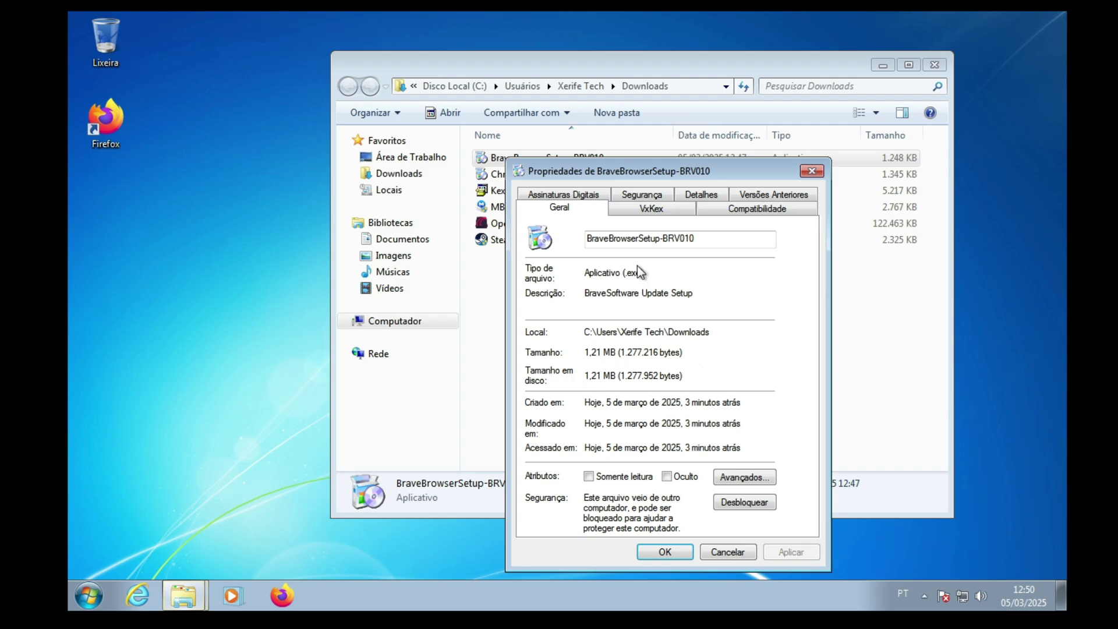
pyautogui.click(645, 196)
pyautogui.click(651, 195)
pyautogui.click(585, 318)
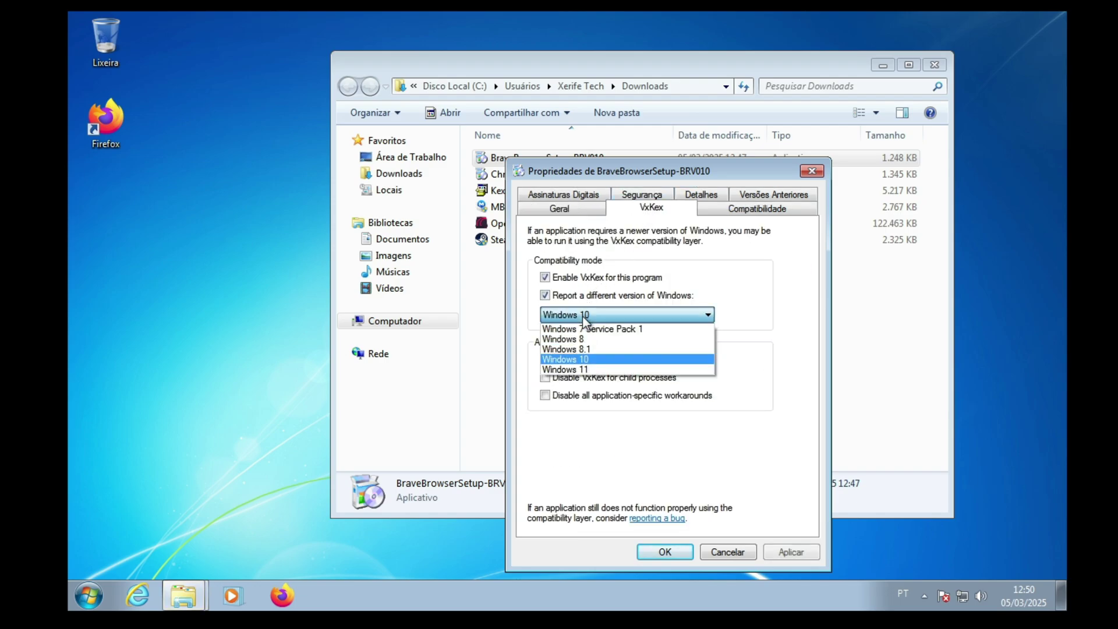
pyautogui.click(589, 369)
pyautogui.click(792, 551)
pyautogui.click(664, 551)
# - Try again to install Brave by running BraveBrowserSetup-BRV010 with permission to make changes, and close its installer
pyautogui.doubleClick(550, 163)
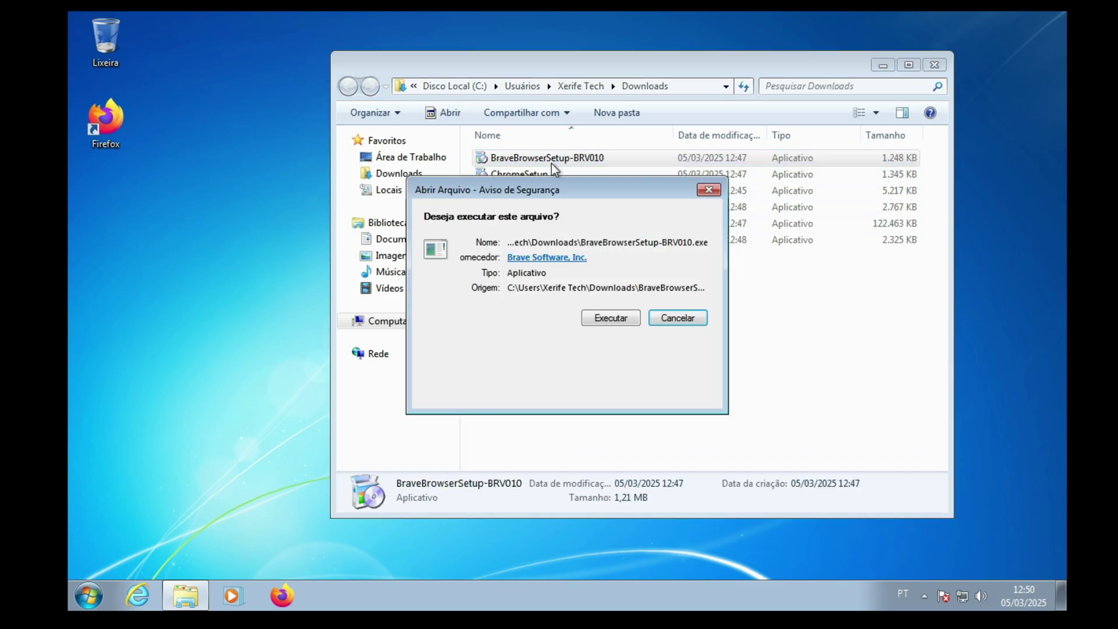
pyautogui.click(611, 318)
pyautogui.click(678, 328)
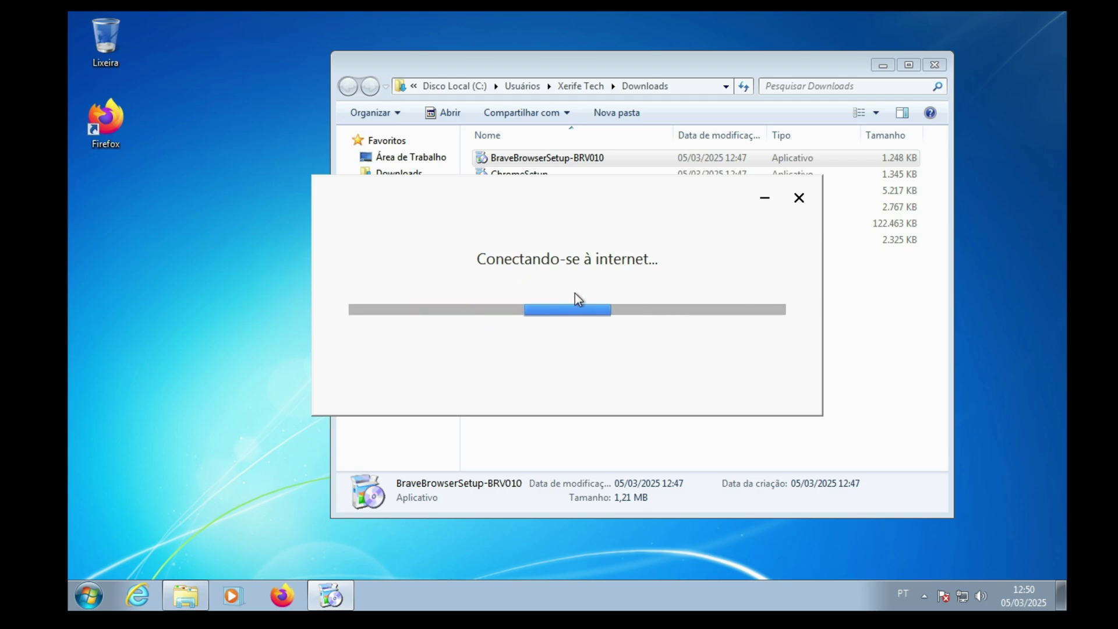
pyautogui.moveTo(499, 188); pyautogui.dragTo(581, 262)
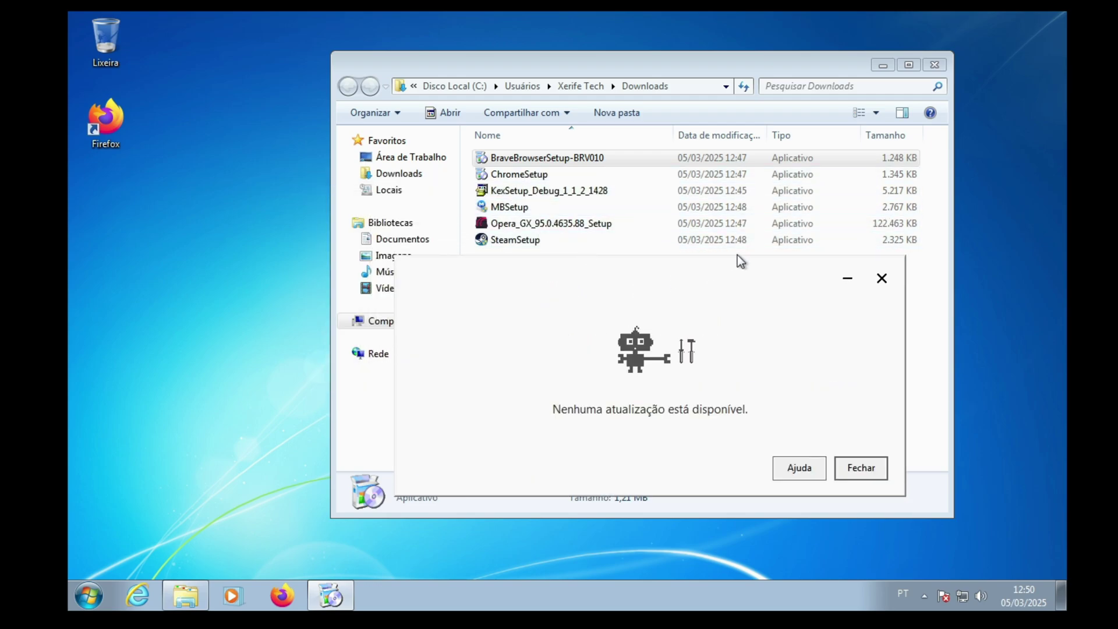
pyautogui.click(864, 470)
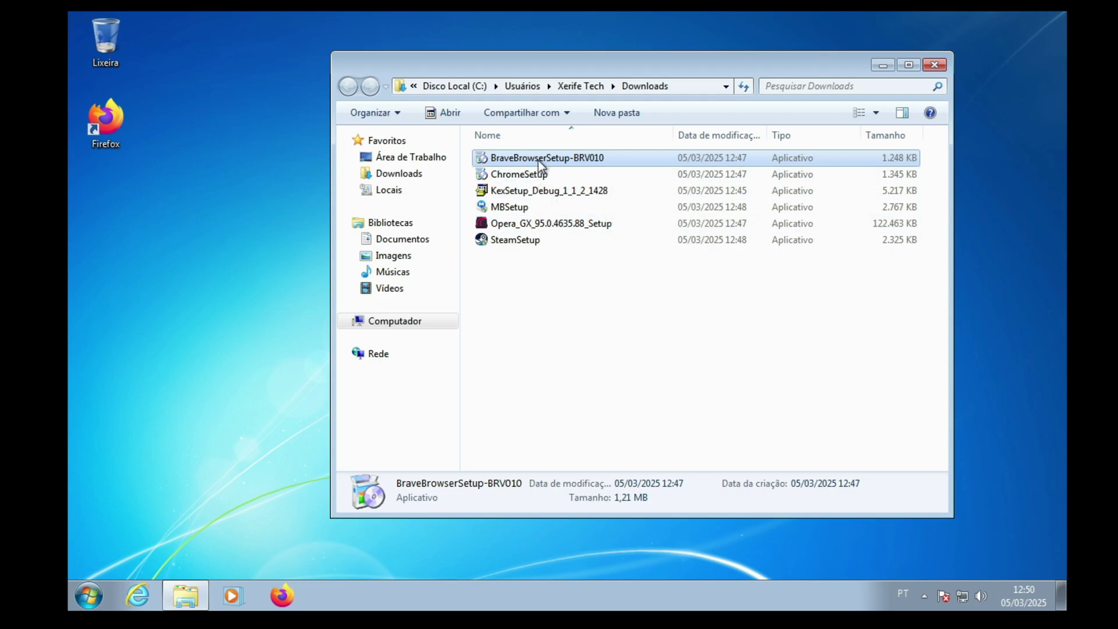
# - Enable VxKex in the properties of ChromeSetup, reporting the Windows version as Windows 10
pyautogui.click(530, 175)
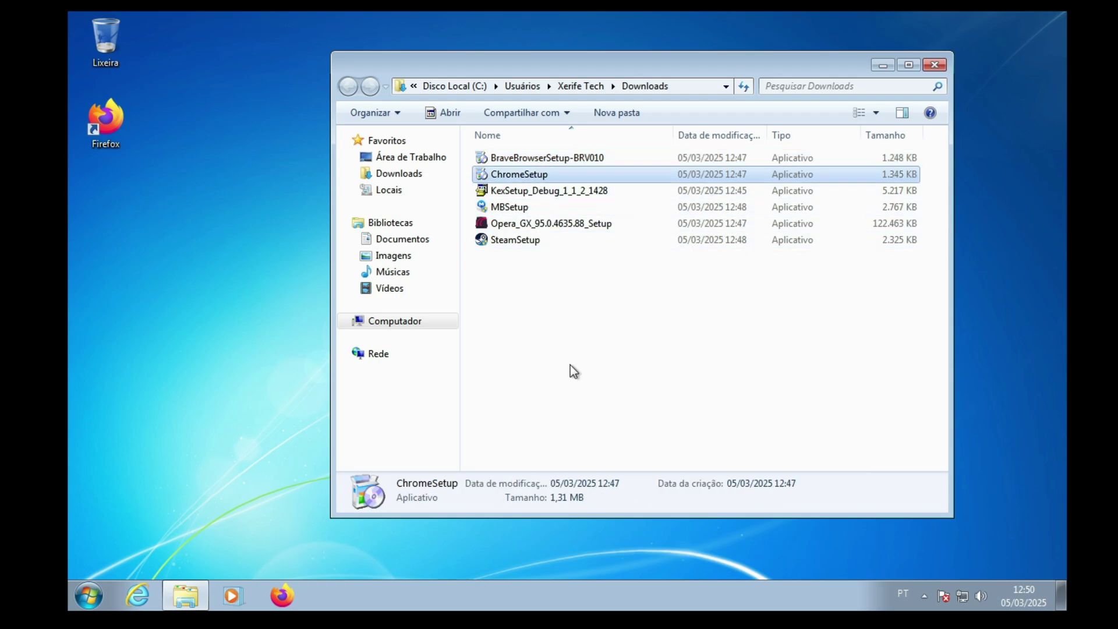
pyautogui.click(570, 365)
pyautogui.rightClick(515, 176)
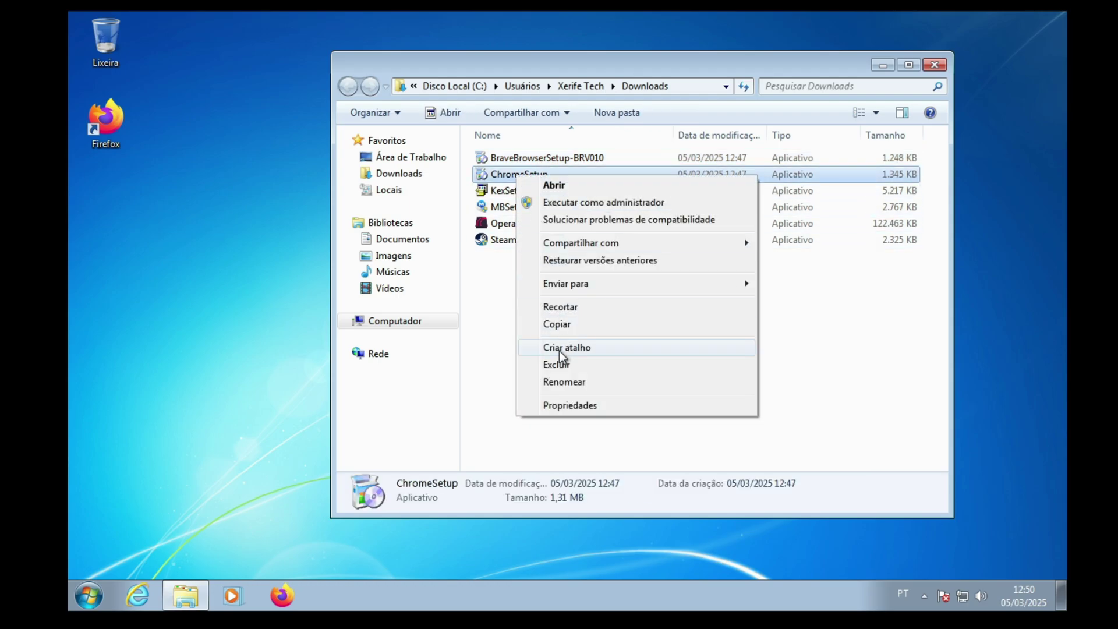
pyautogui.click(559, 404)
pyautogui.click(652, 212)
pyautogui.click(588, 282)
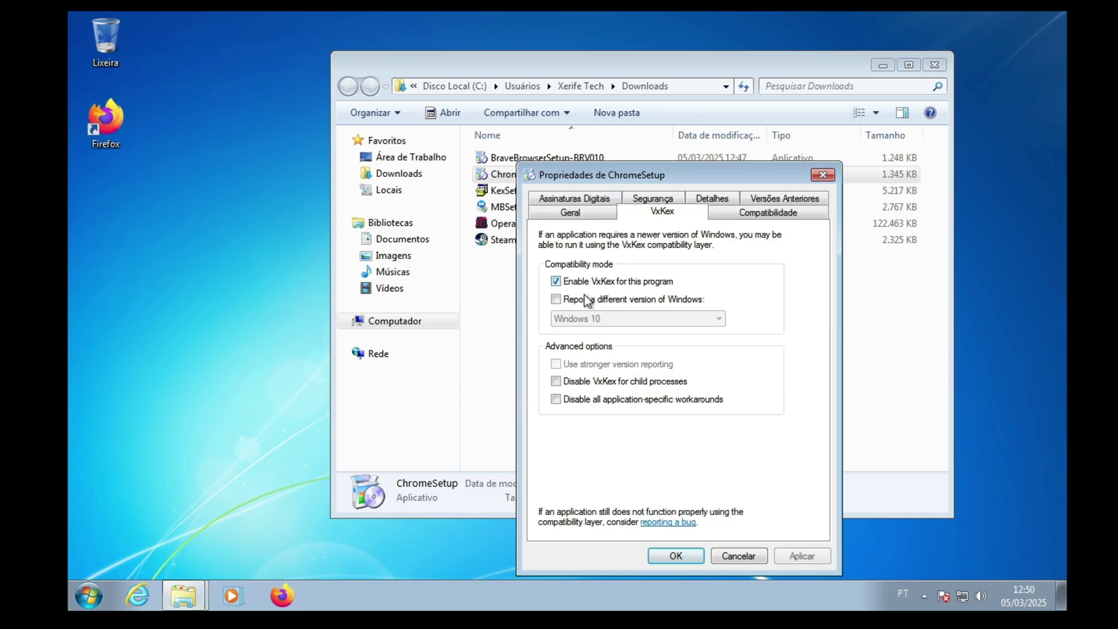
pyautogui.click(584, 298)
pyautogui.click(702, 555)
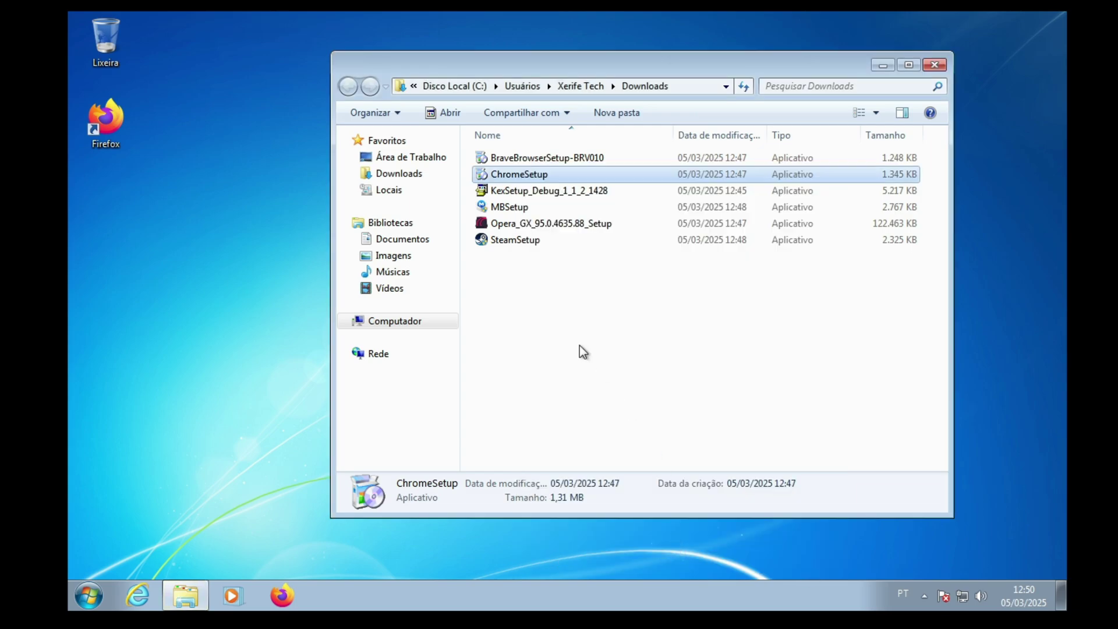
# - Install Google Chrome by running ChromeSetup with permission to make changes, and close the browser window it opens
pyautogui.doubleClick(529, 174)
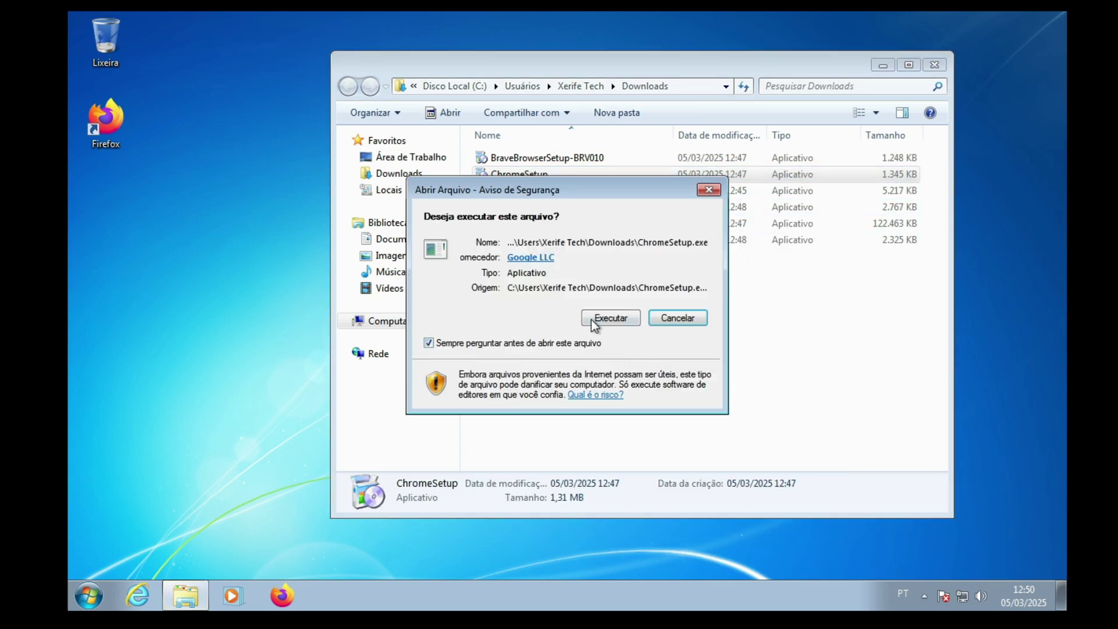
pyautogui.click(592, 320)
pyautogui.click(682, 333)
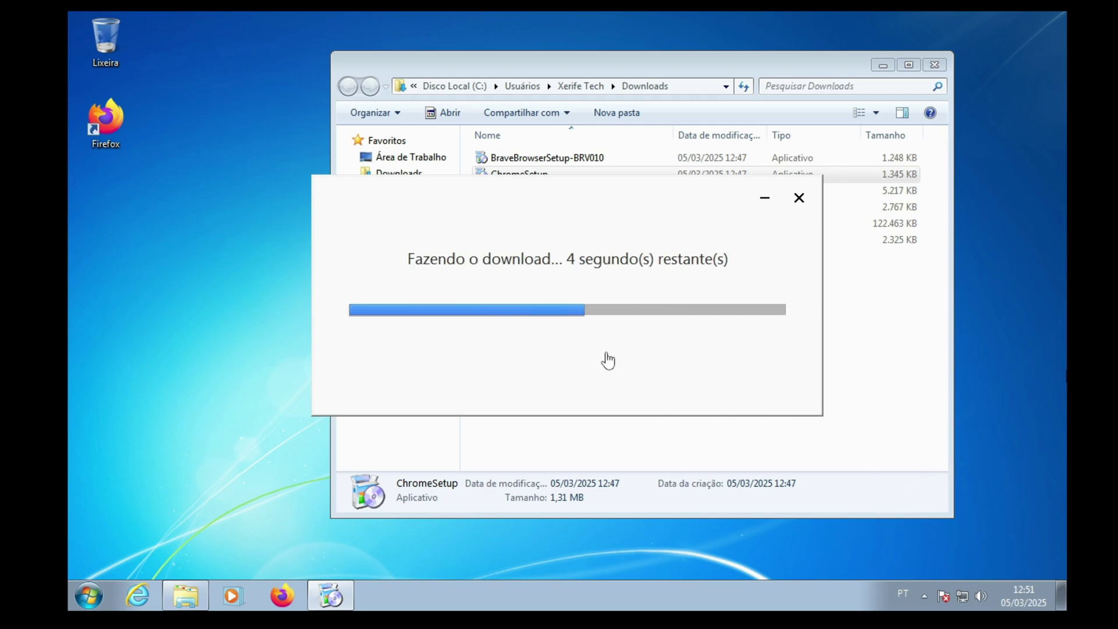
pyautogui.moveTo(555, 197); pyautogui.dragTo(521, 182)
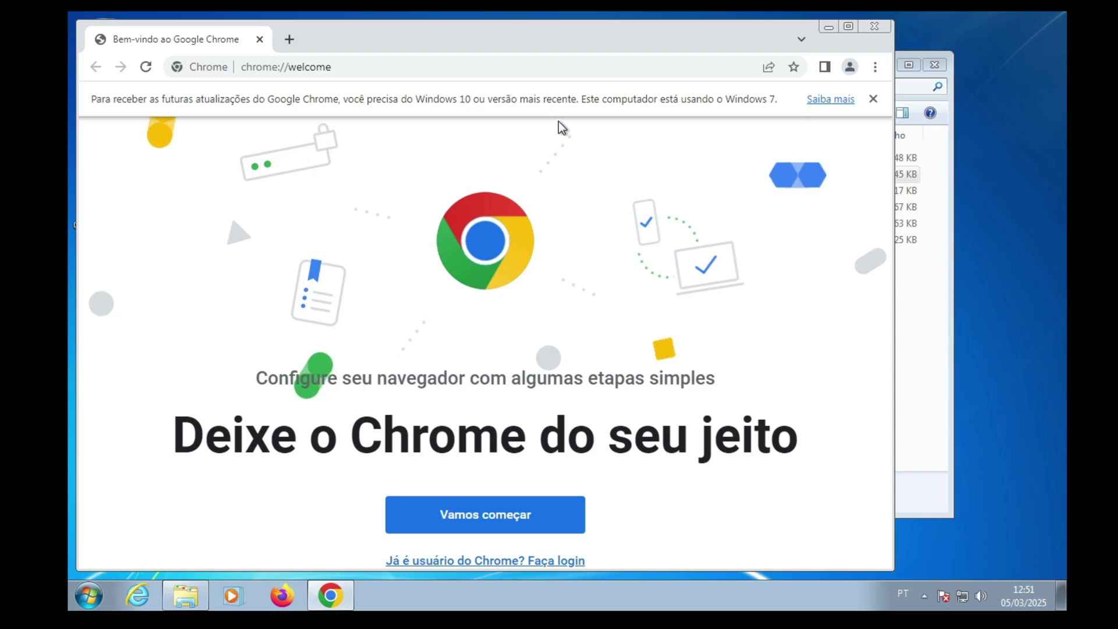
pyautogui.click(873, 100)
pyautogui.click(875, 26)
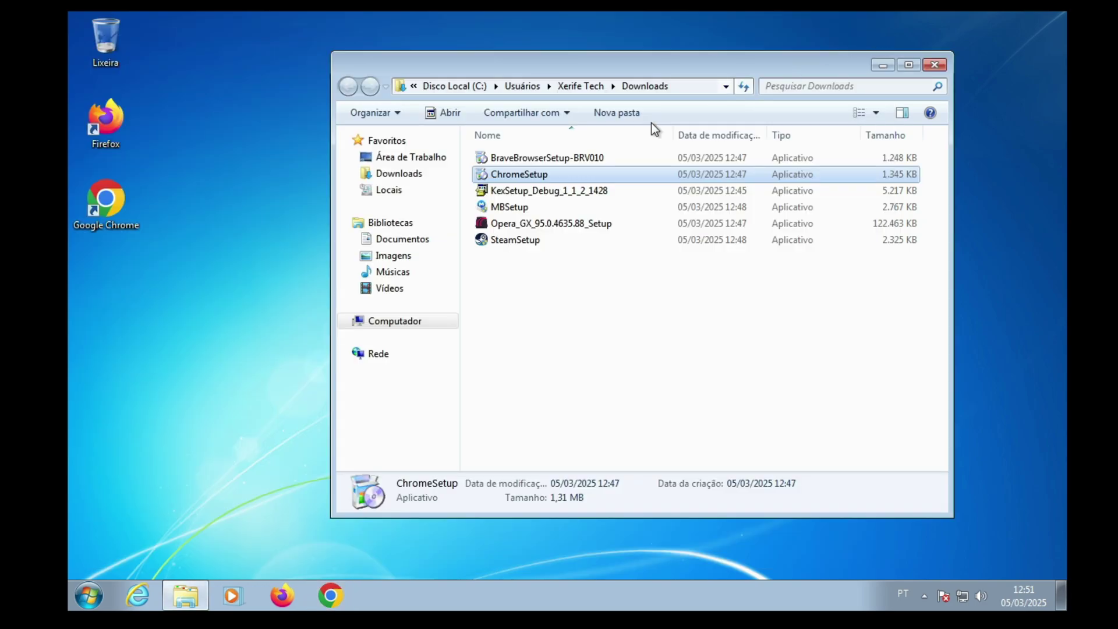
# - Enable VxKex for the chrome application in Google Chrome's install folder, reporting the Windows version as Windows 11
pyautogui.rightClick(92, 201)
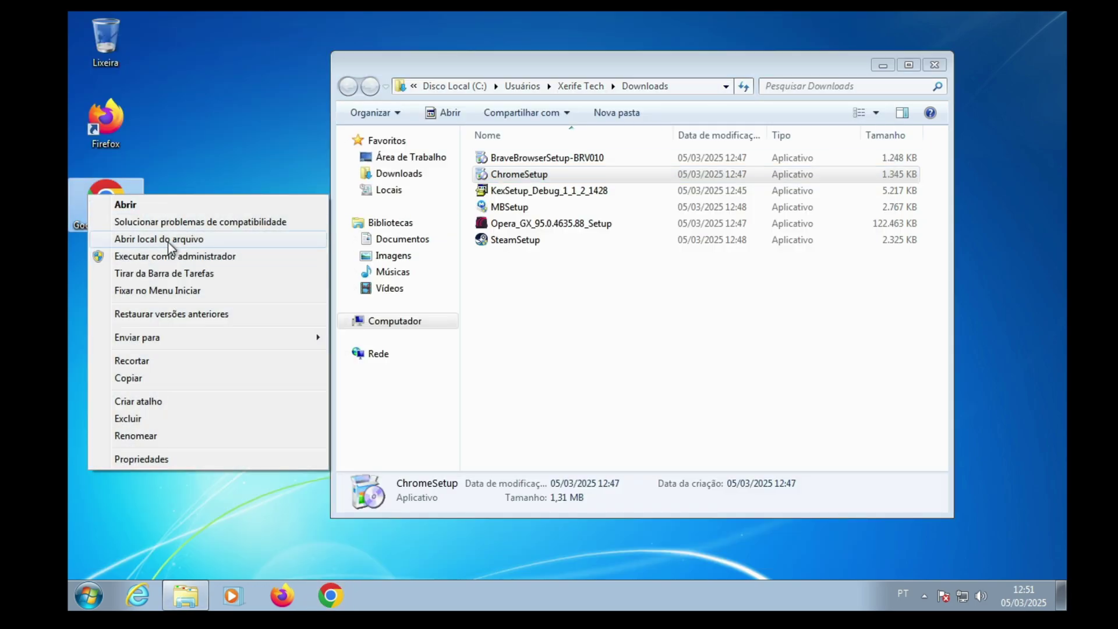
pyautogui.click(168, 242)
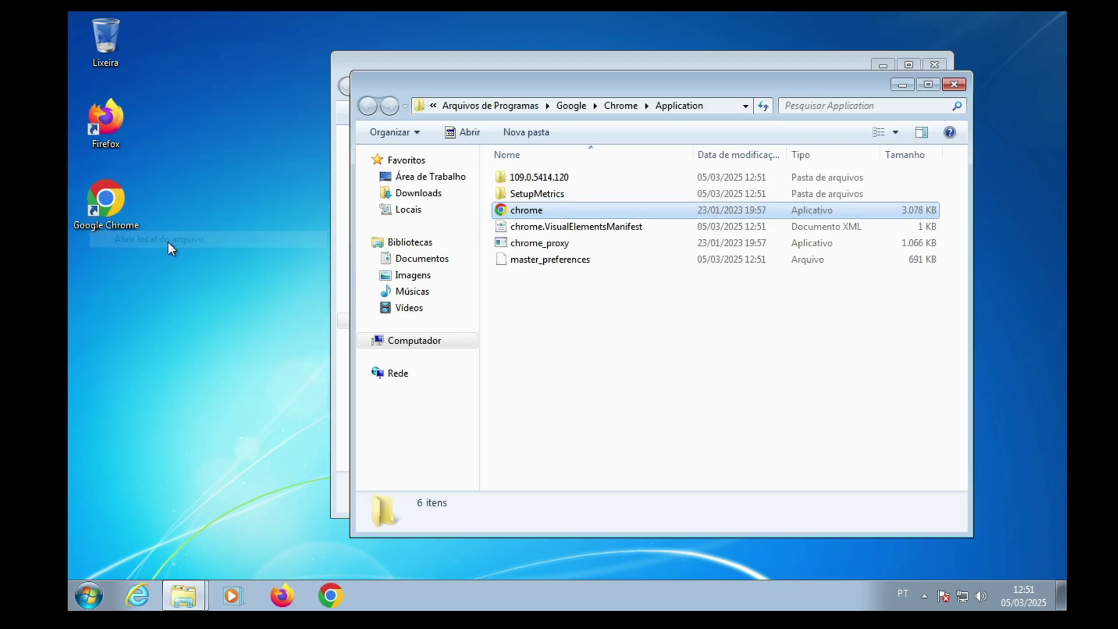
pyautogui.rightClick(527, 214)
pyautogui.click(569, 452)
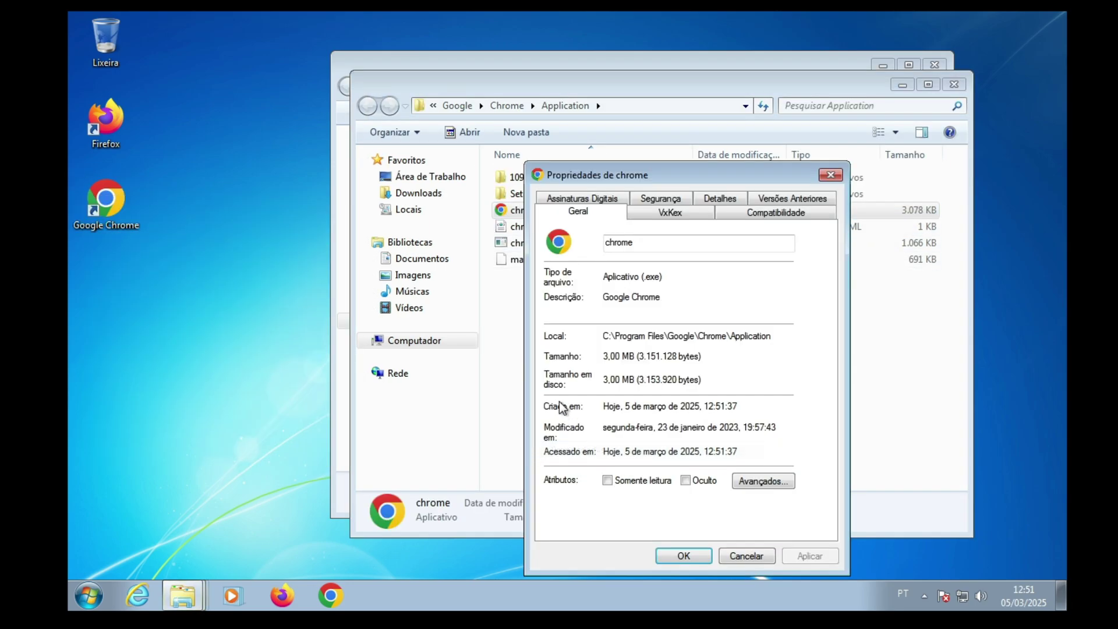
pyautogui.click(673, 215)
pyautogui.click(564, 299)
pyautogui.click(669, 318)
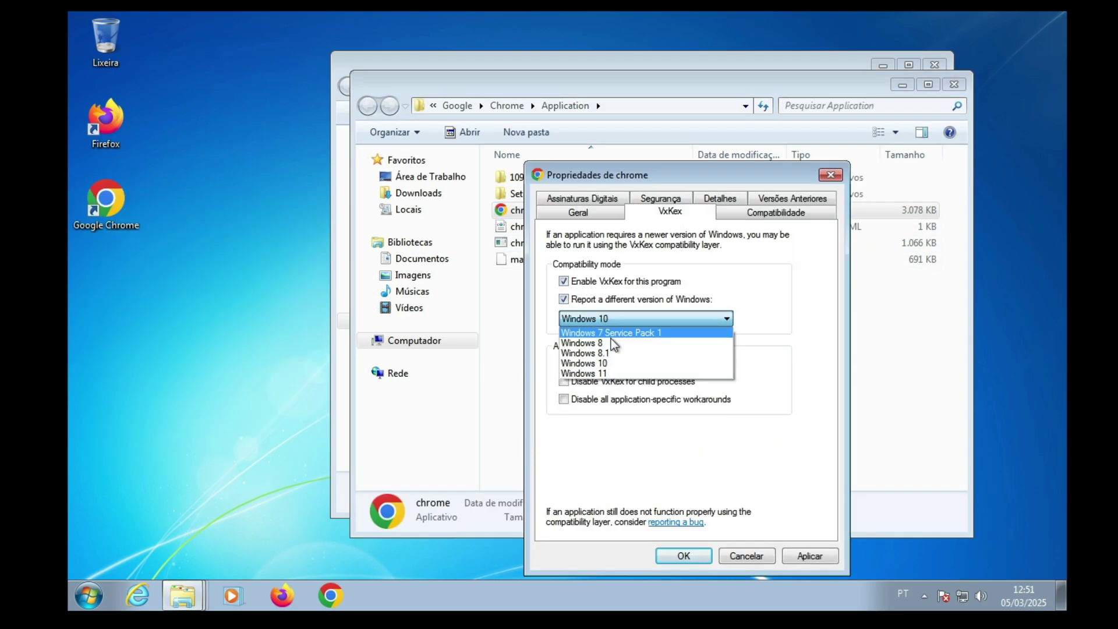
pyautogui.click(647, 378)
pyautogui.click(815, 559)
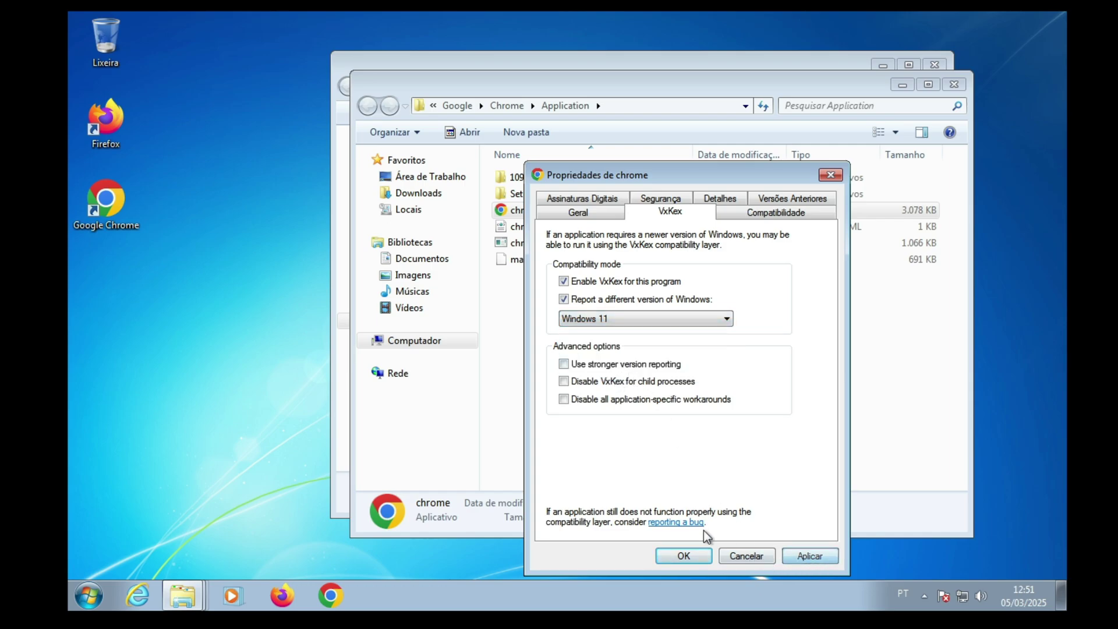
pyautogui.click(682, 555)
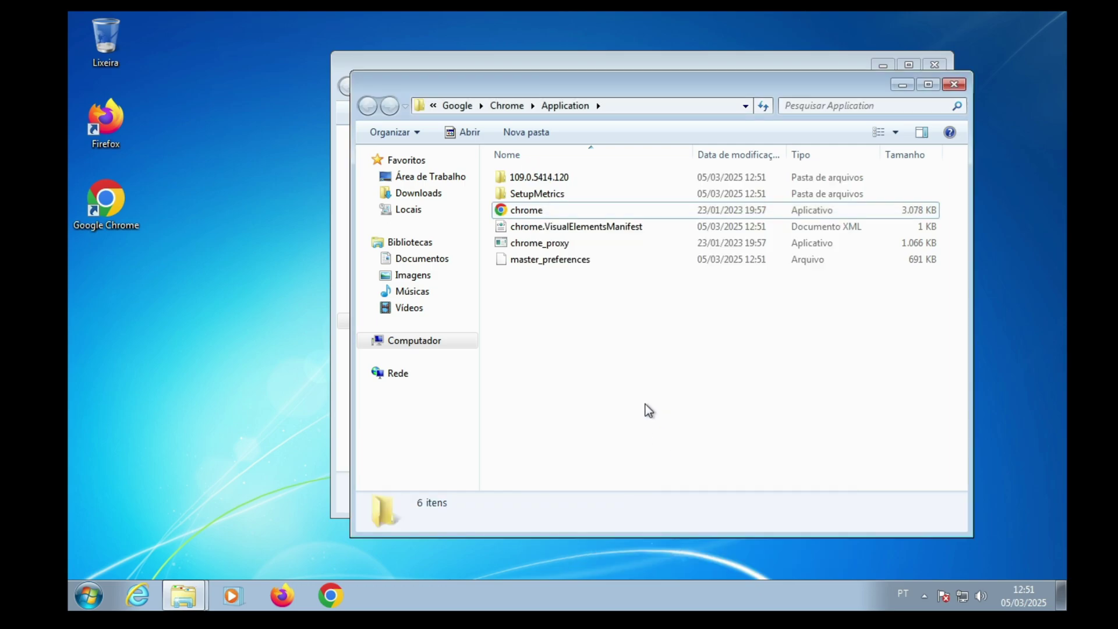
# - Launch chrome from its Application folder and try to reinstall Google Chrome through the update notice
pyautogui.doubleClick(526, 211)
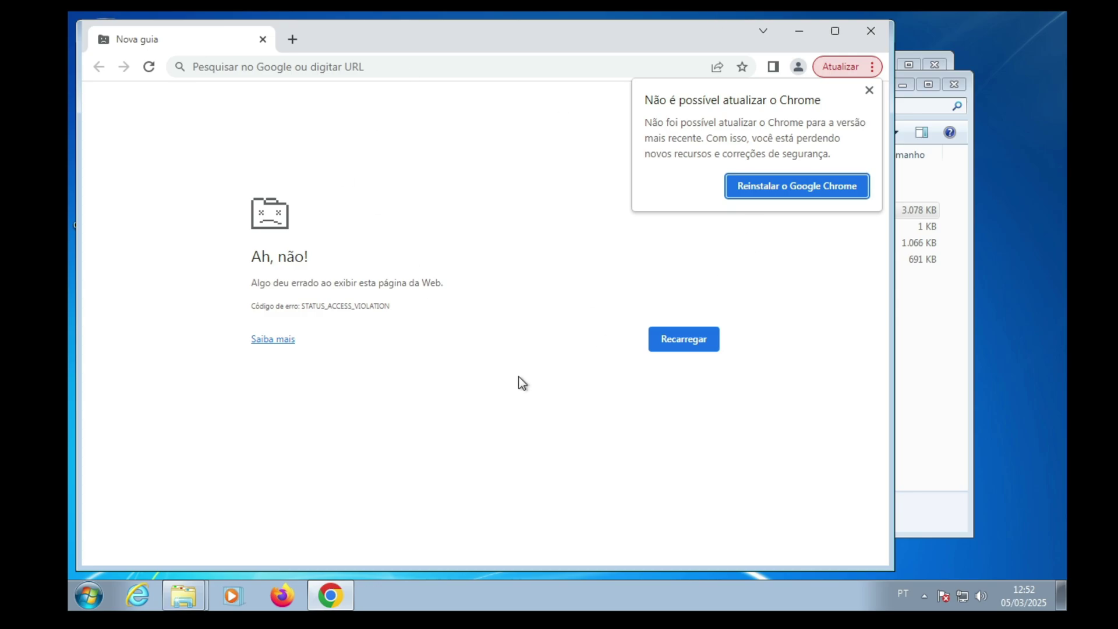
pyautogui.click(868, 92)
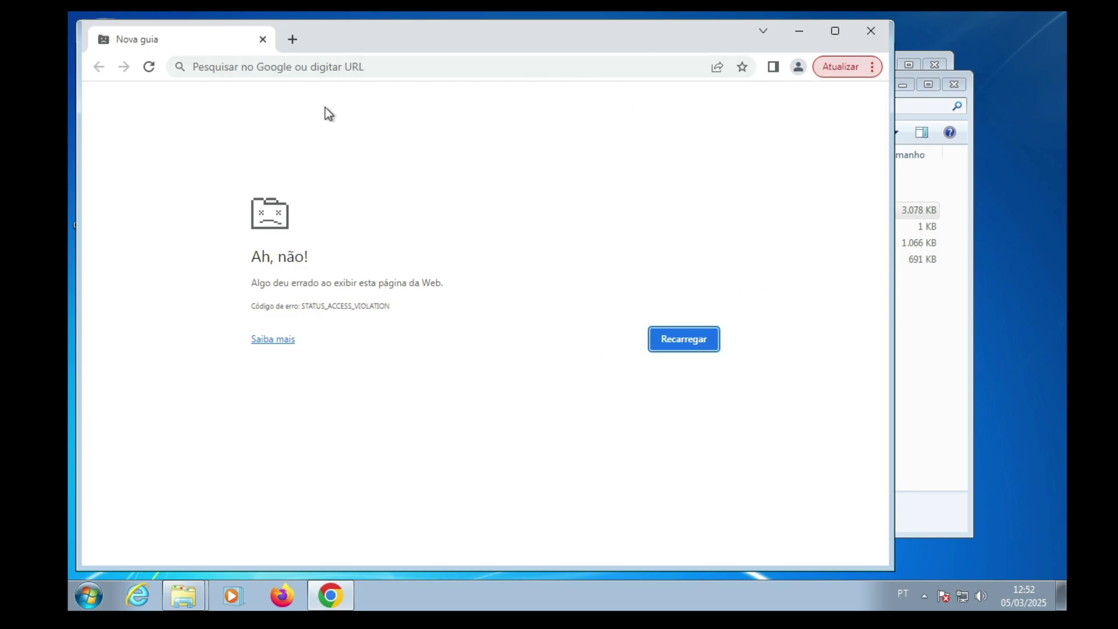
pyautogui.click(829, 74)
pyautogui.click(727, 93)
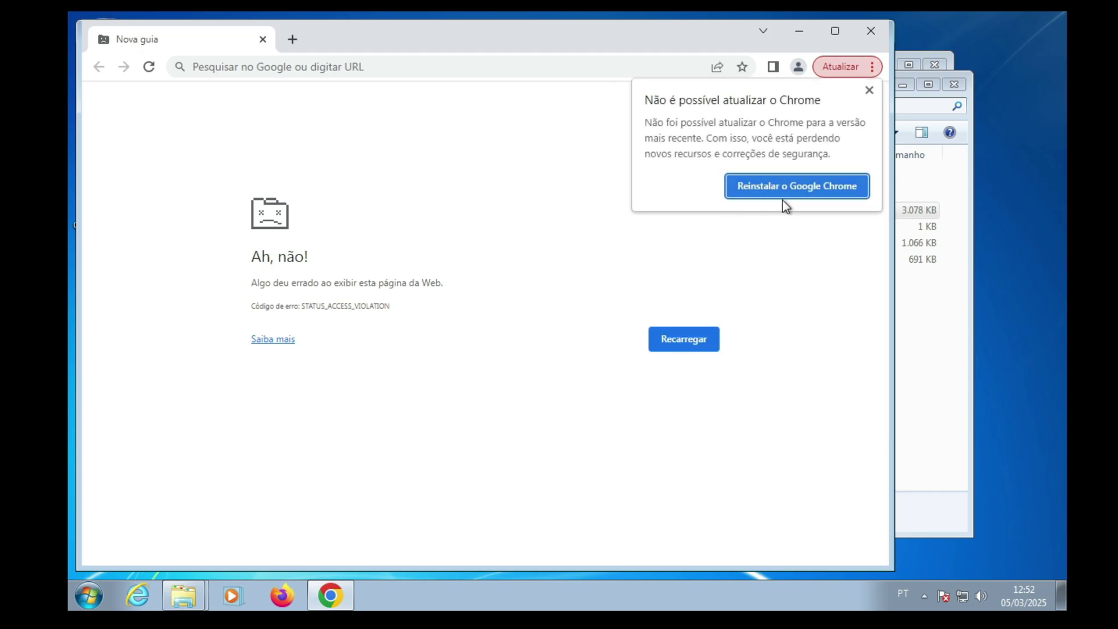
pyautogui.click(783, 192)
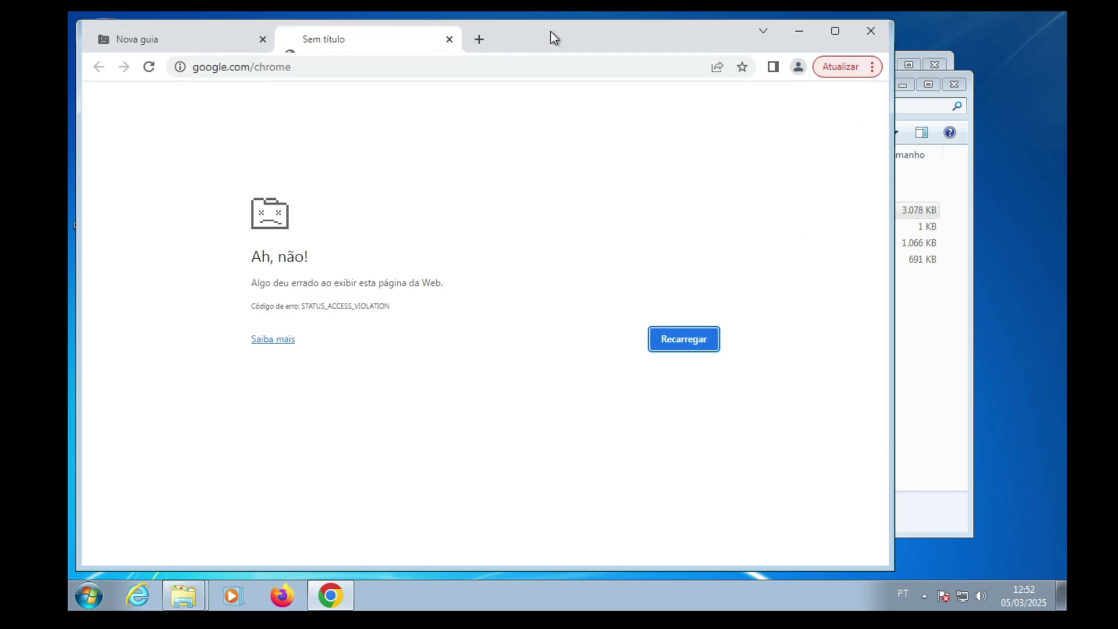
# - Try to open and reload Chrome's settings page, and close the browser with all its tabs
pyautogui.moveTo(551, 32); pyautogui.dragTo(603, 37)
pyautogui.click(892, 68)
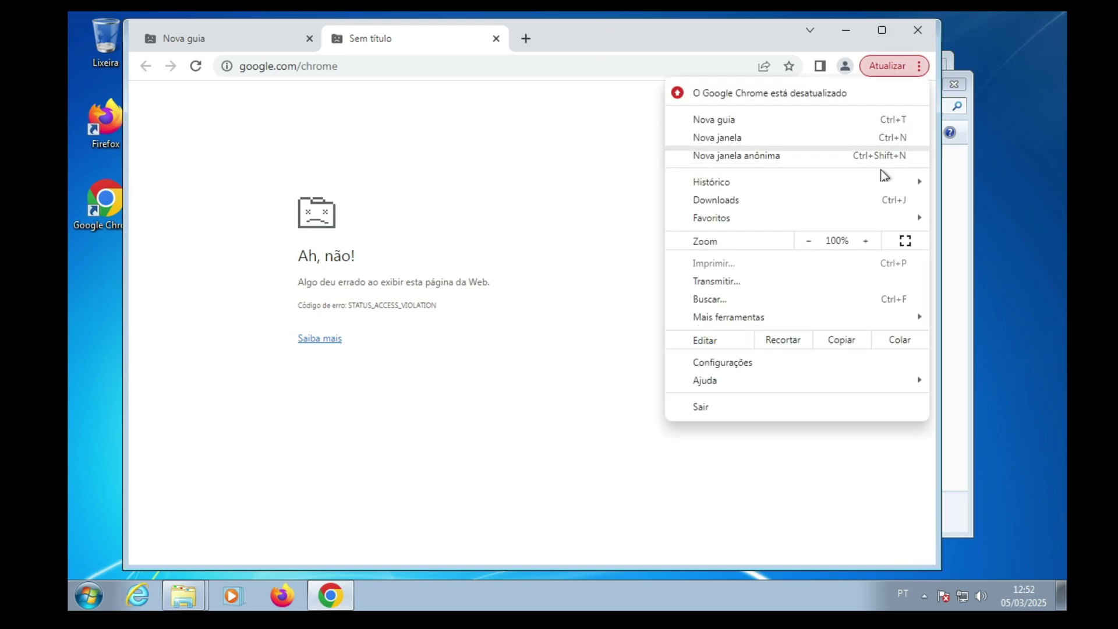
pyautogui.click(757, 361)
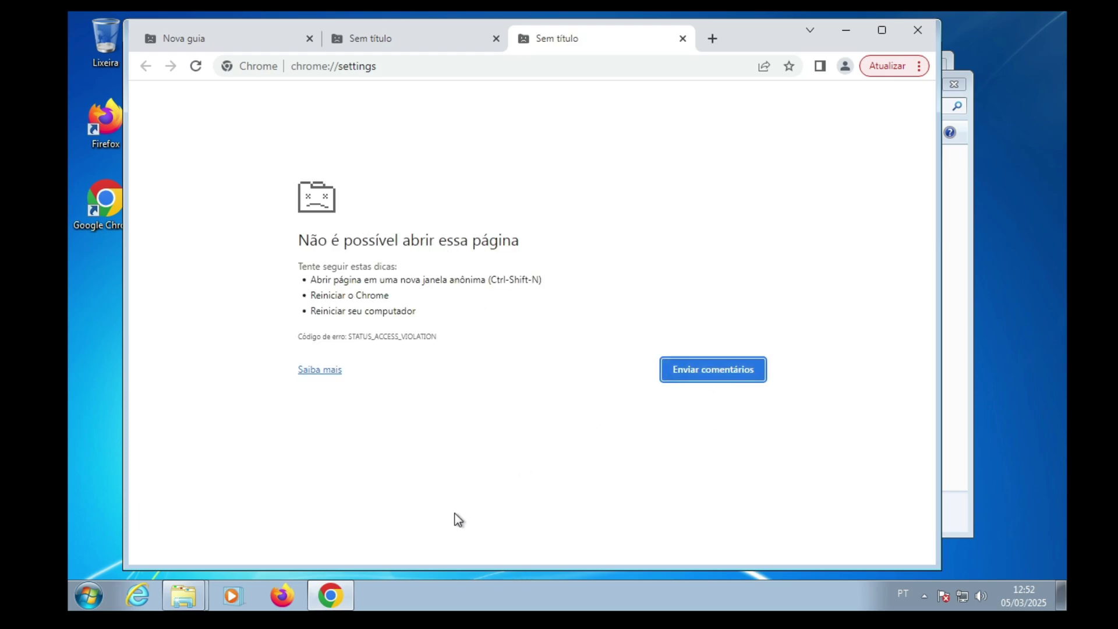
pyautogui.click(196, 66)
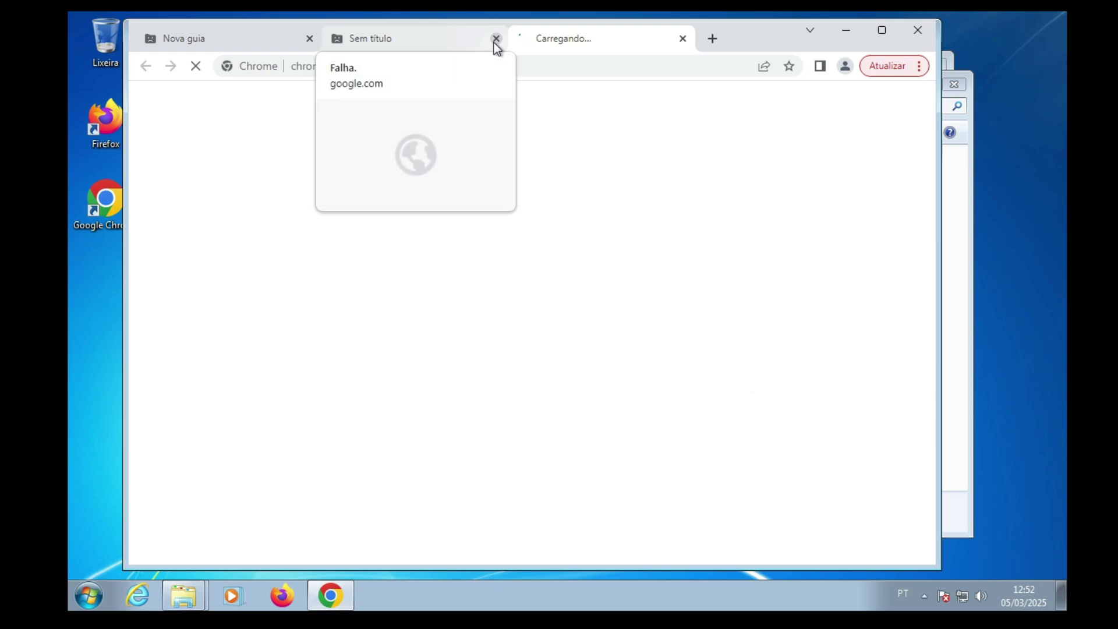
pyautogui.click(494, 43)
pyautogui.click(309, 40)
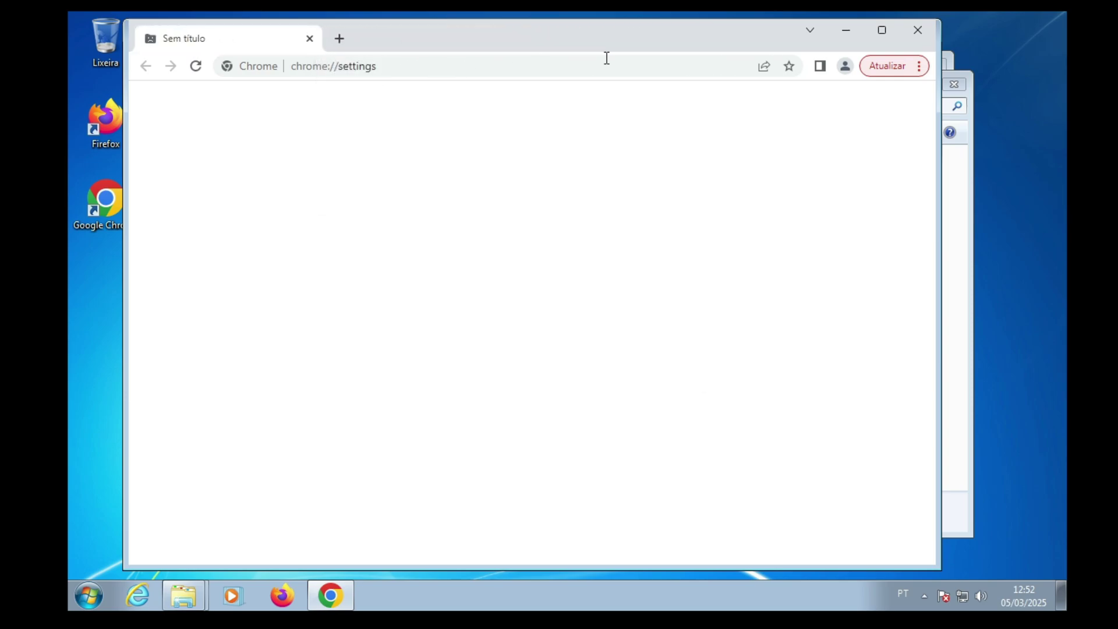
pyautogui.click(918, 29)
# - Run ChromeSetup again from the Downloads folder with permission to make changes
pyautogui.click(563, 326)
pyautogui.moveTo(605, 81); pyautogui.dragTo(484, 213)
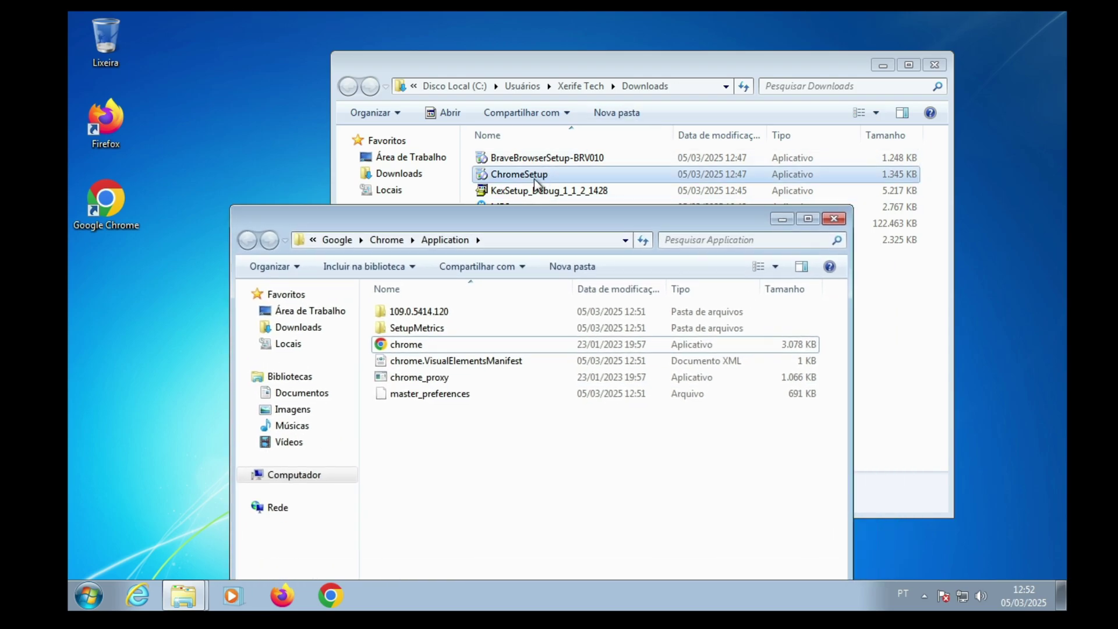
pyautogui.click(533, 175)
pyautogui.doubleClick(529, 174)
pyautogui.click(603, 314)
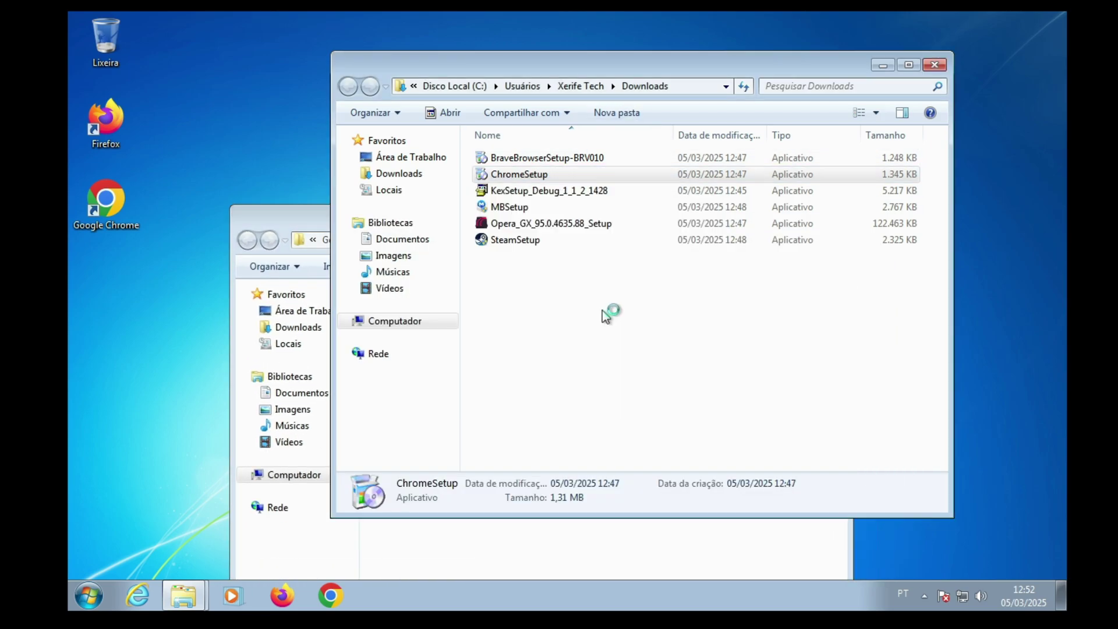
pyautogui.click(675, 336)
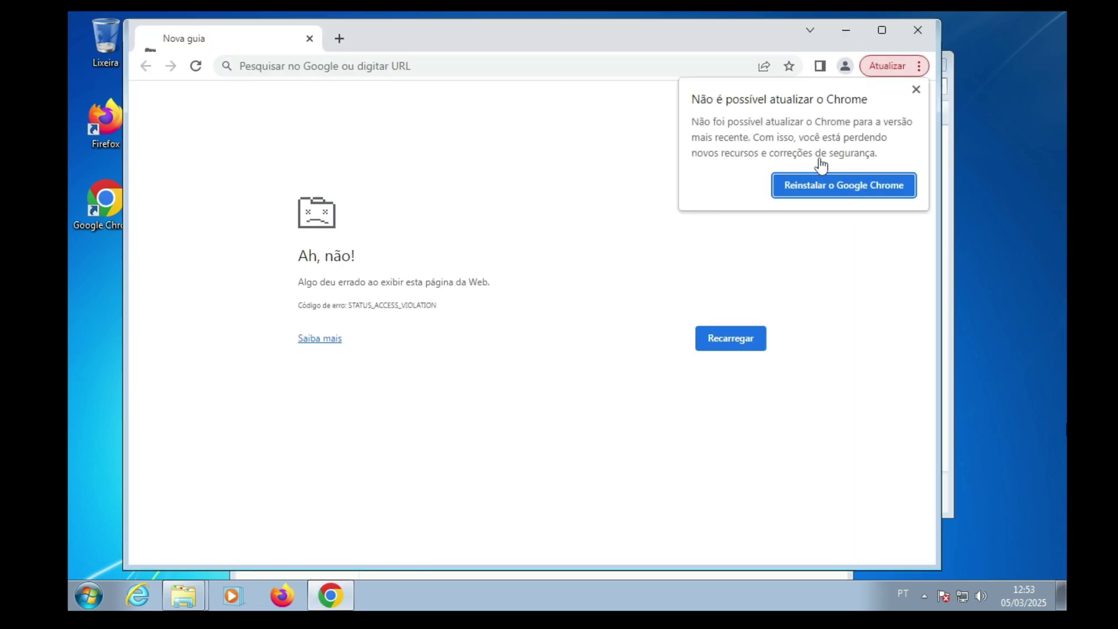
# - Dismiss Chrome's update notice and close the browser, and open the properties of ChromeSetup
pyautogui.click(916, 92)
pyautogui.moveTo(372, 38); pyautogui.dragTo(455, 58)
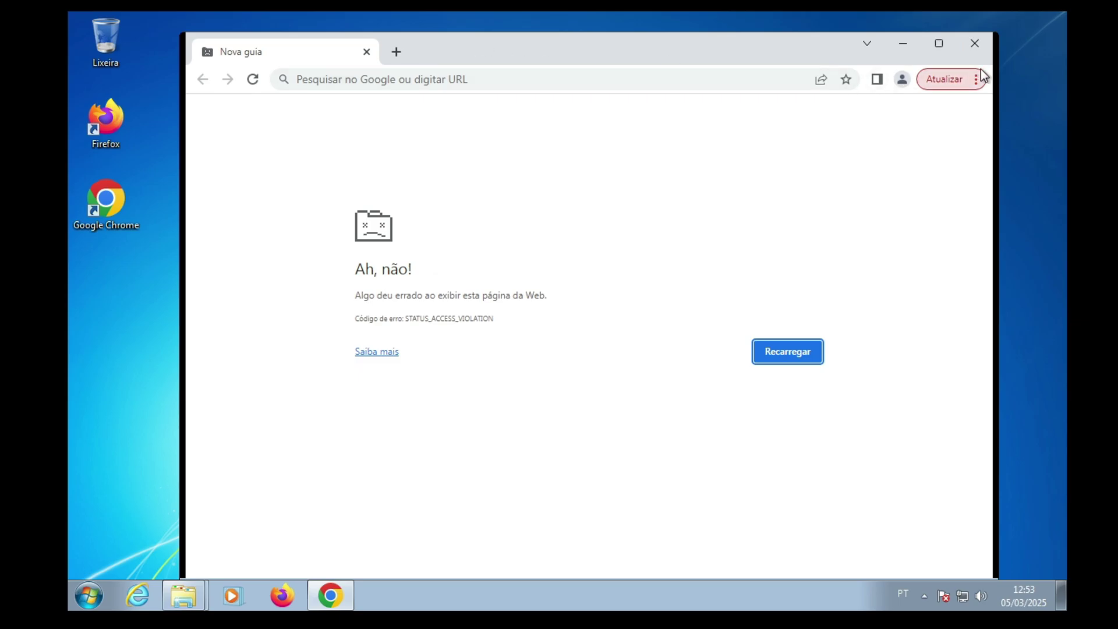
pyautogui.click(980, 52)
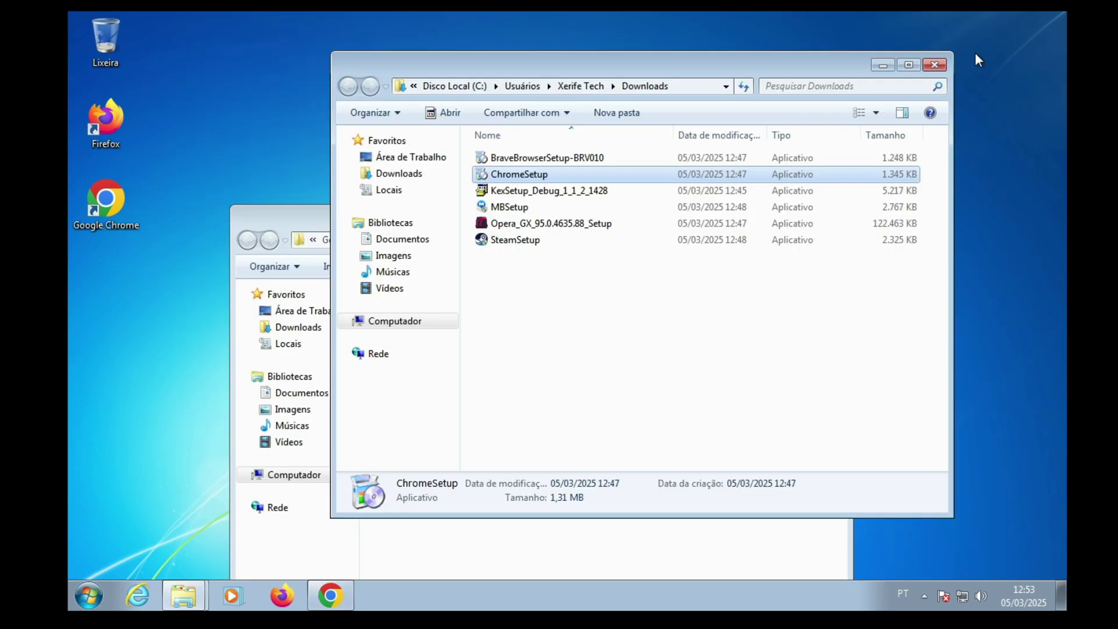
pyautogui.rightClick(518, 173)
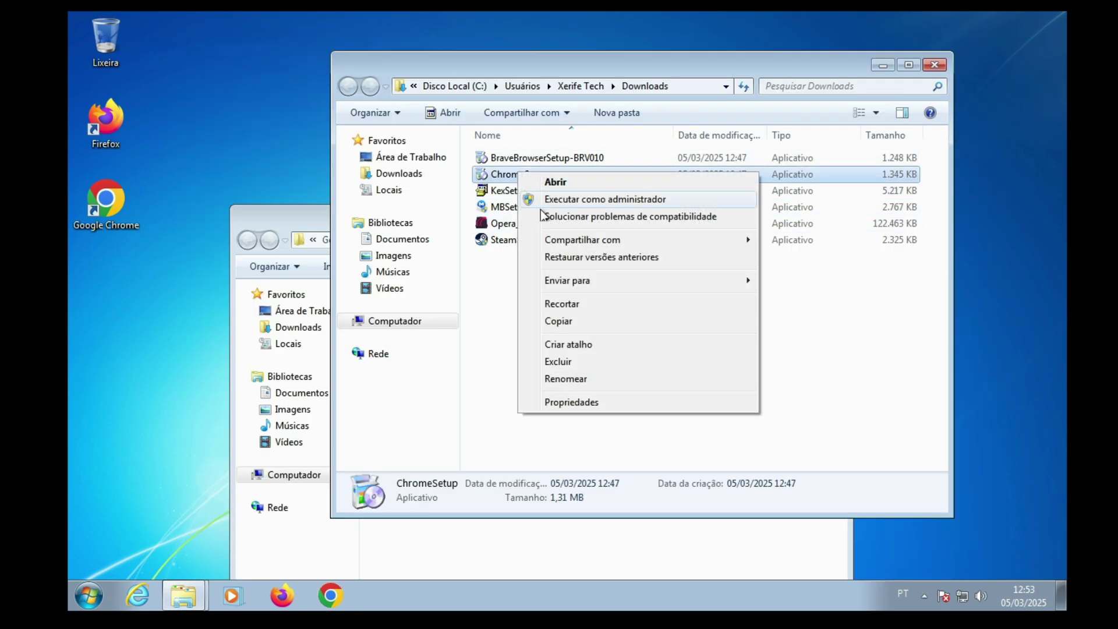
pyautogui.click(571, 399)
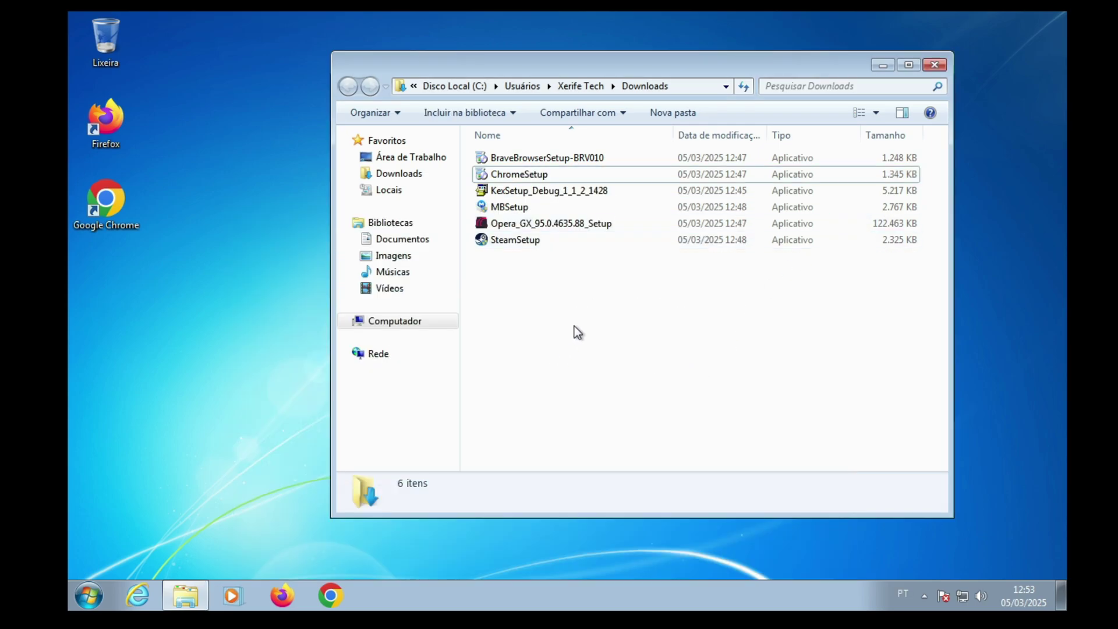
# - Enable VxKex for Opera_GX_95.0.4635.88_Setup, report Windows 11 as its Windows version, and apply the properties
pyautogui.rightClick(518, 225)
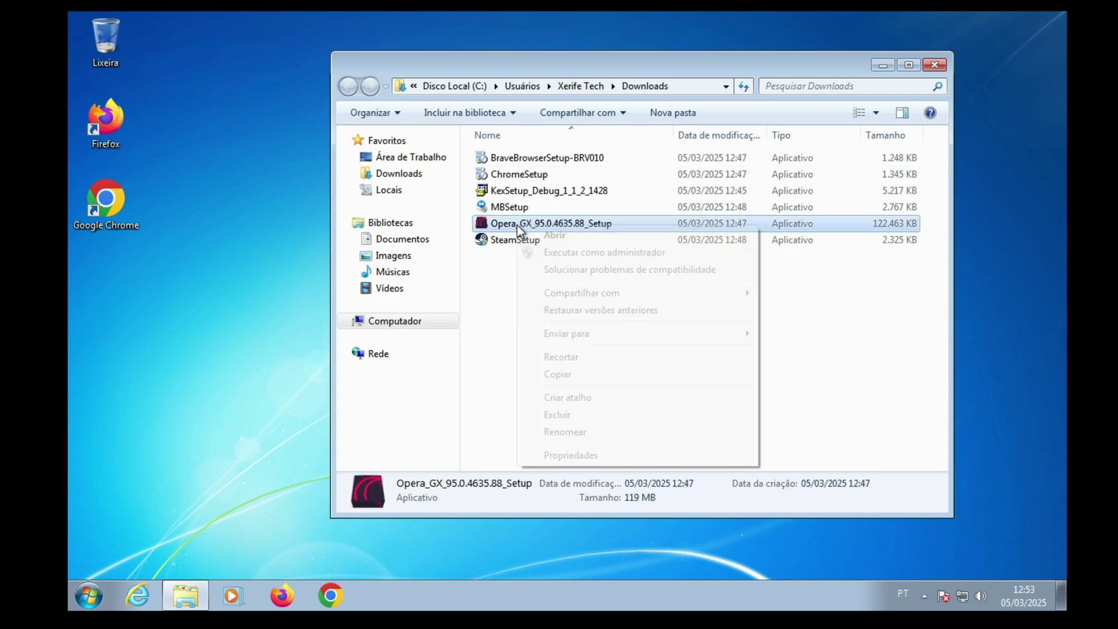
pyautogui.click(582, 454)
pyautogui.click(680, 213)
pyautogui.click(591, 281)
pyautogui.click(588, 299)
pyautogui.click(640, 318)
pyautogui.click(600, 373)
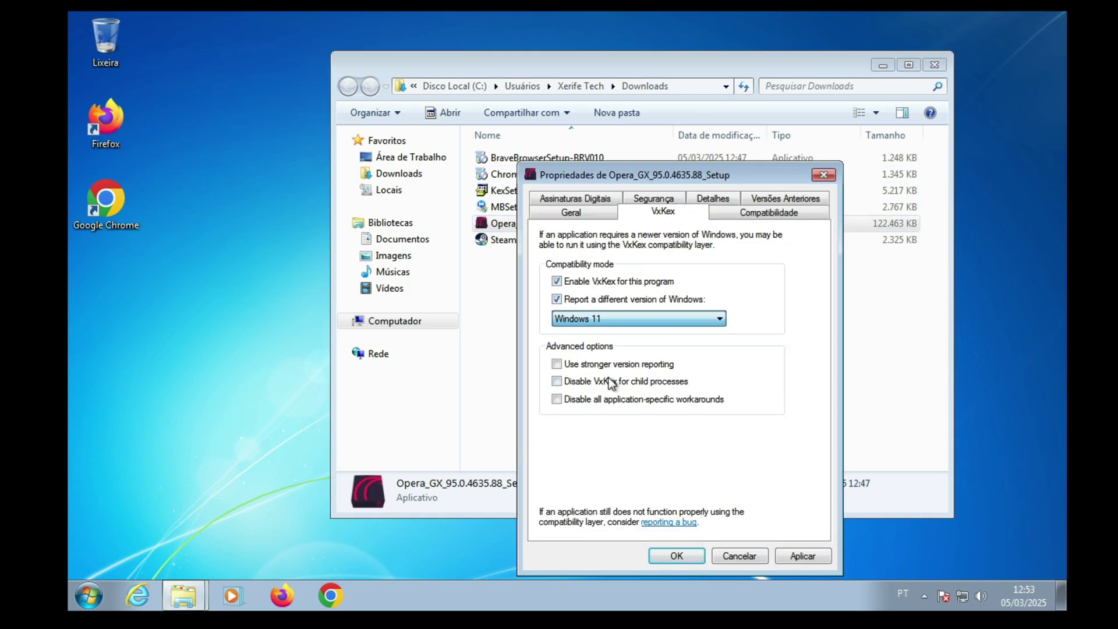
pyautogui.click(789, 558)
pyautogui.click(672, 556)
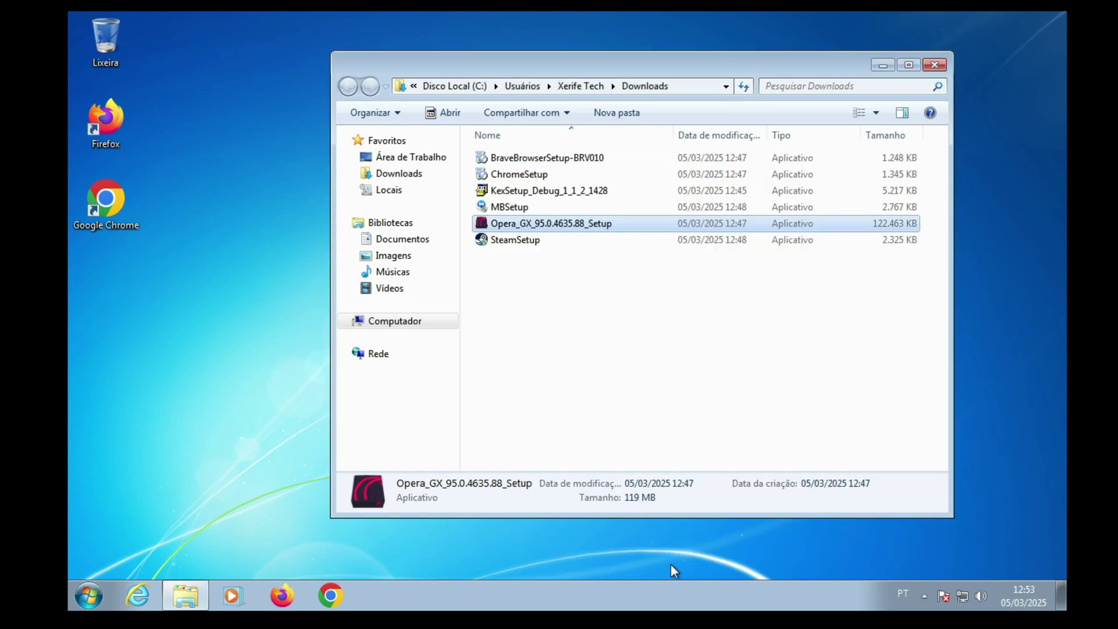
# - Run the Opera GX installer, accept its terms and install the browser, and dismiss the crash notice
pyautogui.doubleClick(574, 225)
pyautogui.click(622, 315)
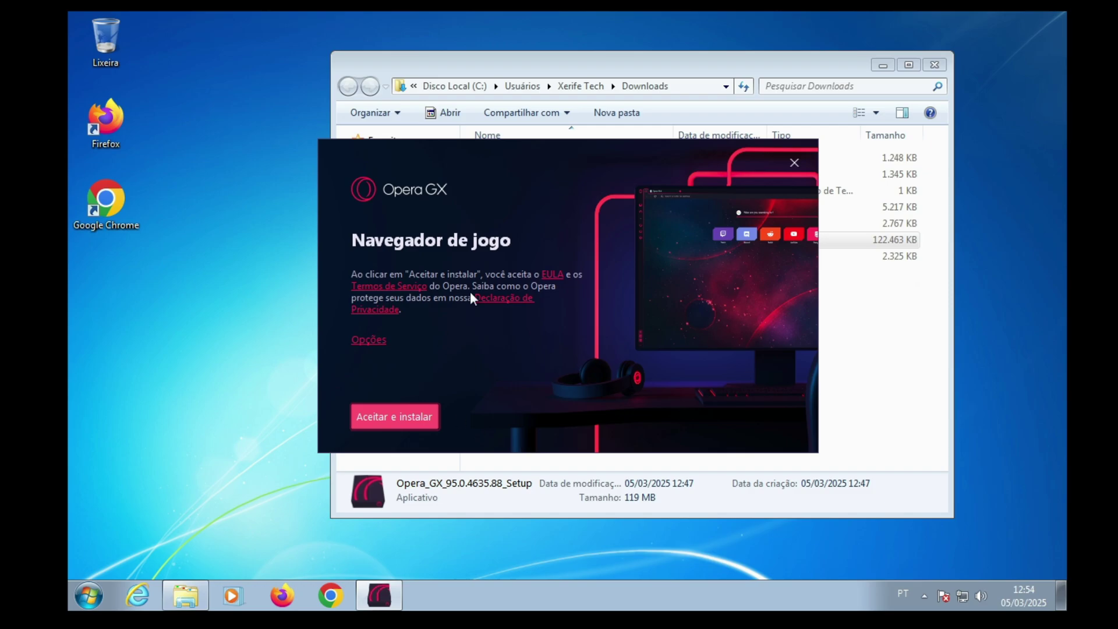
pyautogui.click(761, 416)
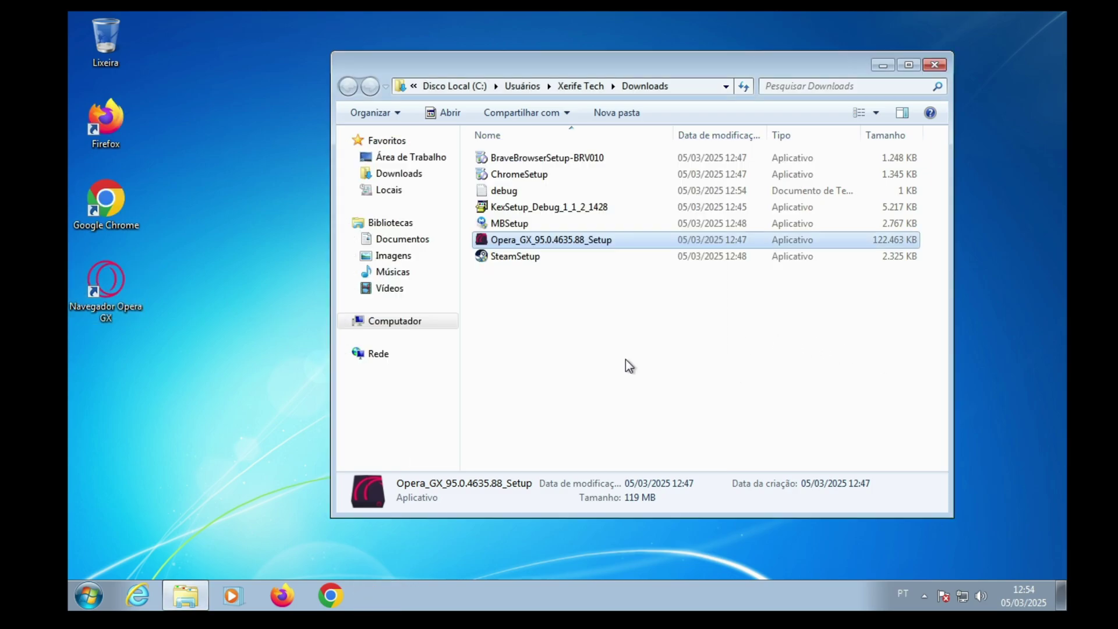
pyautogui.moveTo(465, 190)
pyautogui.mouseDown()
pyautogui.moveTo(579, 242)
pyautogui.moveTo(466, 194)
pyautogui.mouseUp()
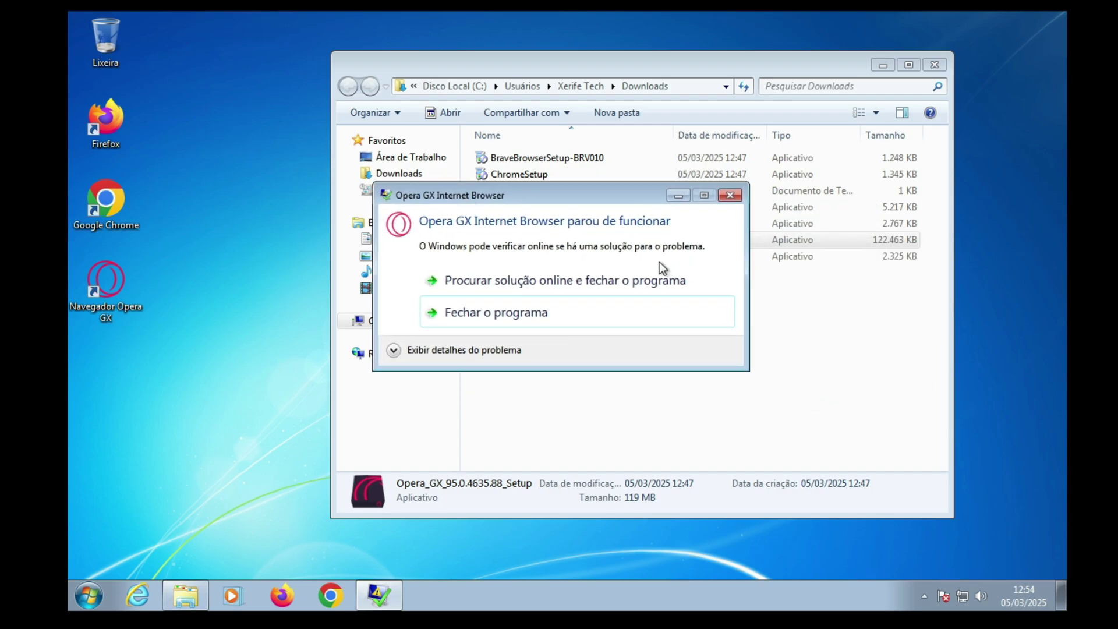
pyautogui.click(729, 196)
# - Open the file location of the Opera GX desktop shortcut and run launcher from that folder
pyautogui.rightClick(110, 285)
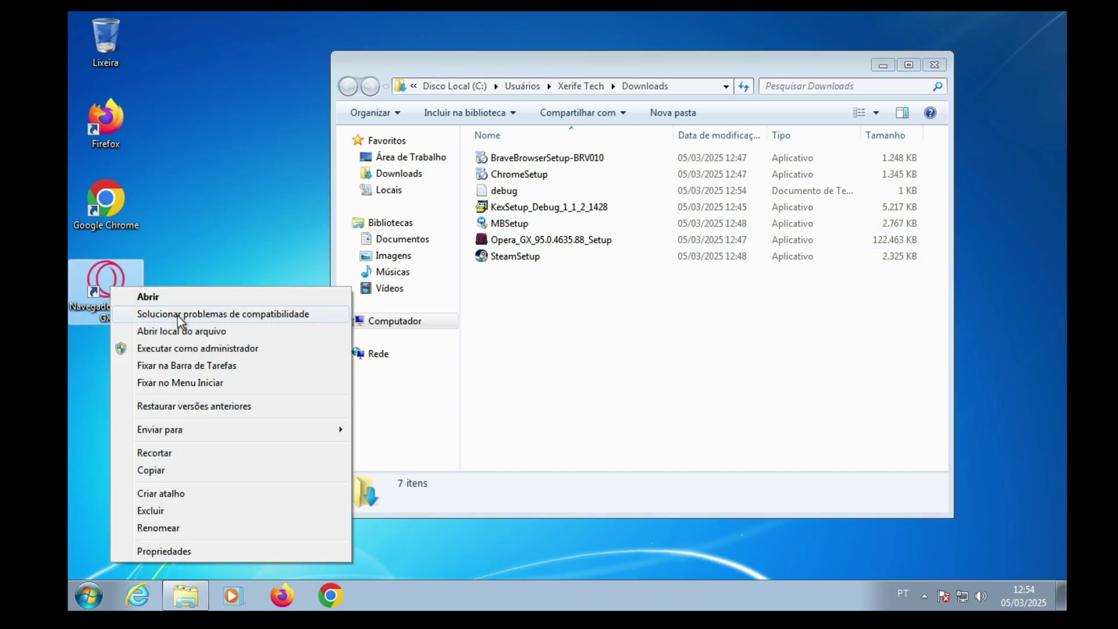
pyautogui.click(187, 330)
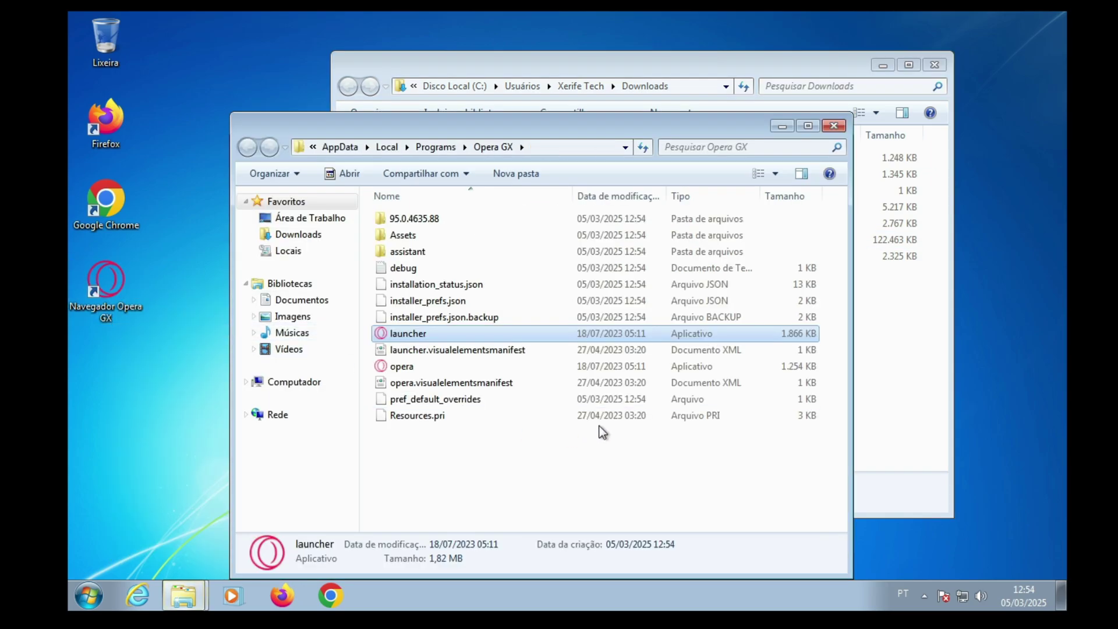
pyautogui.doubleClick(406, 332)
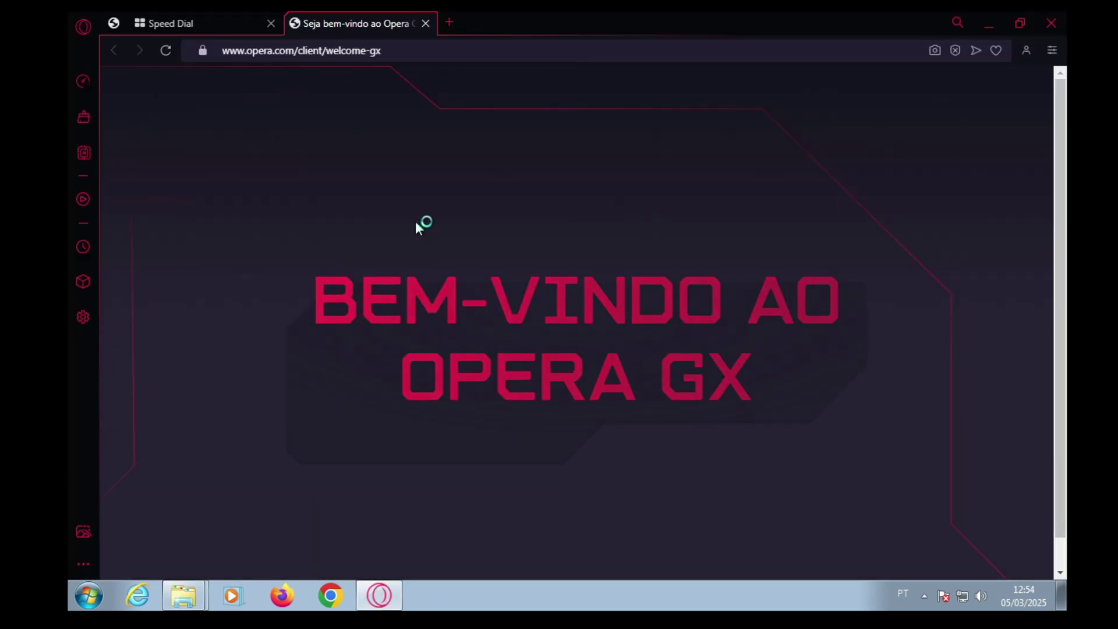
# - Close the Opera GX welcome tab, look through the easy setup options and open the main browser menu
pyautogui.click(426, 23)
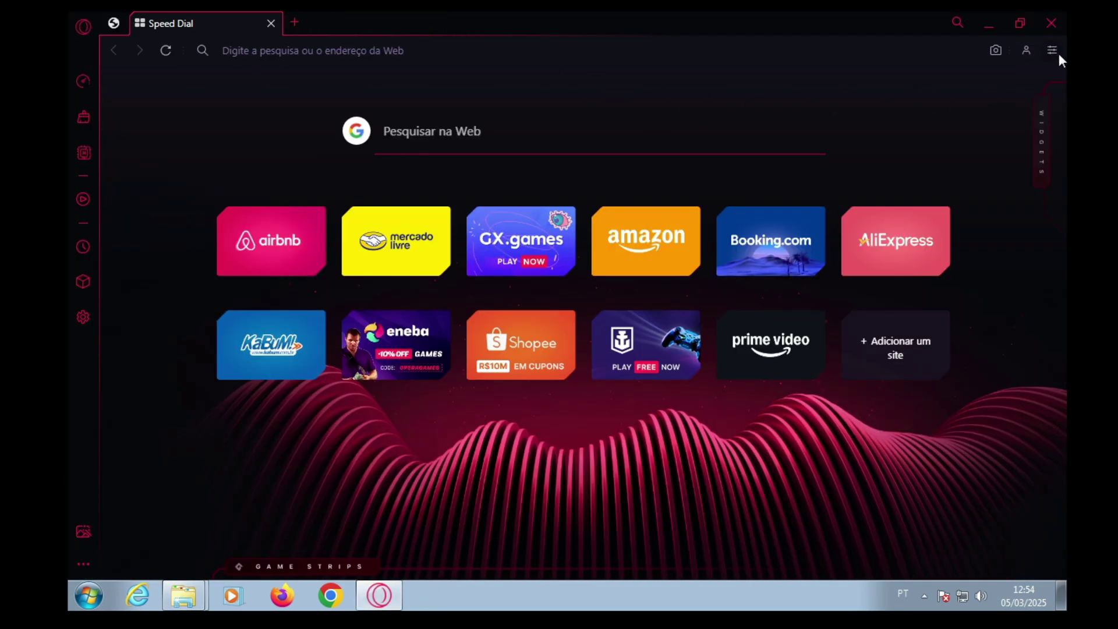
pyautogui.click(1059, 54)
pyautogui.scroll(-5, 938, 393)
pyautogui.scroll(5, 974, 176)
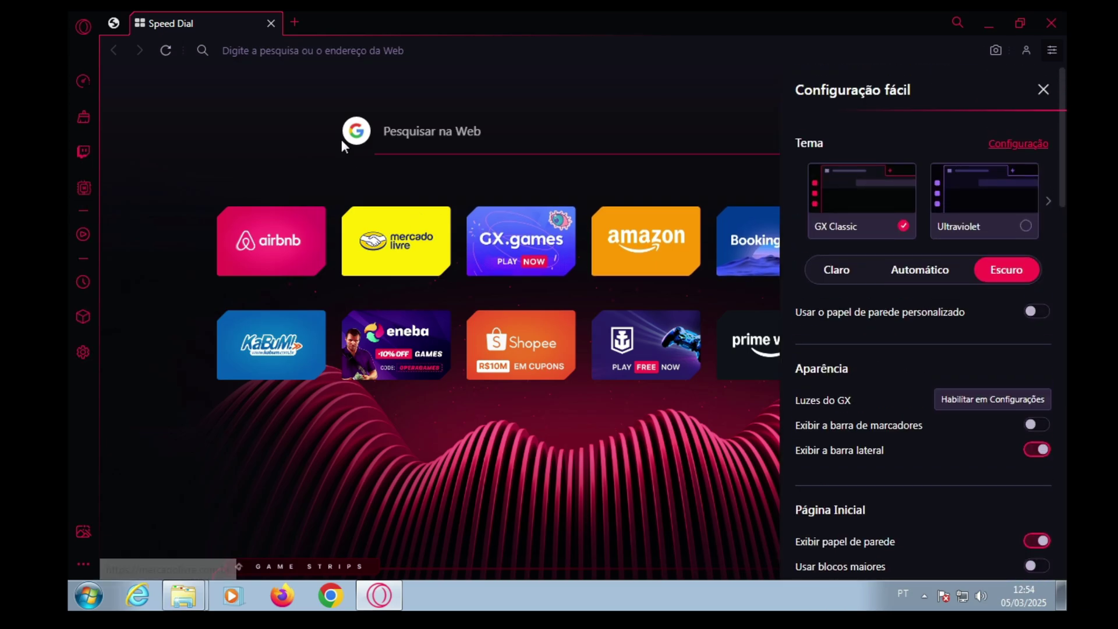
pyautogui.click(84, 26)
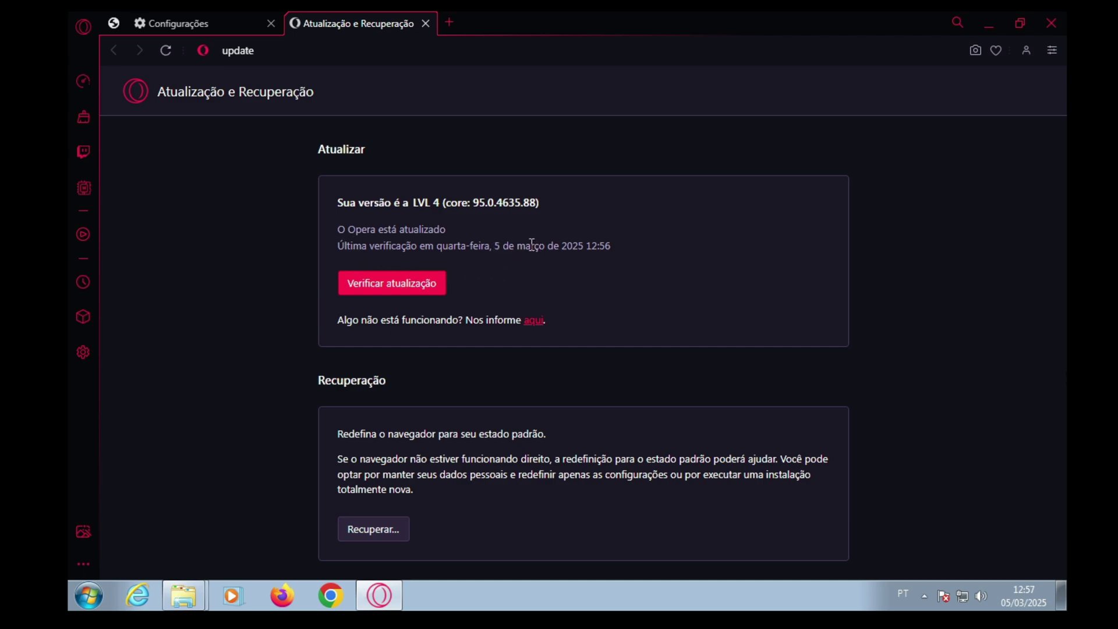
# - Exit Opera GX with its open tabs and close the Opera GX program folder
pyautogui.click(1048, 26)
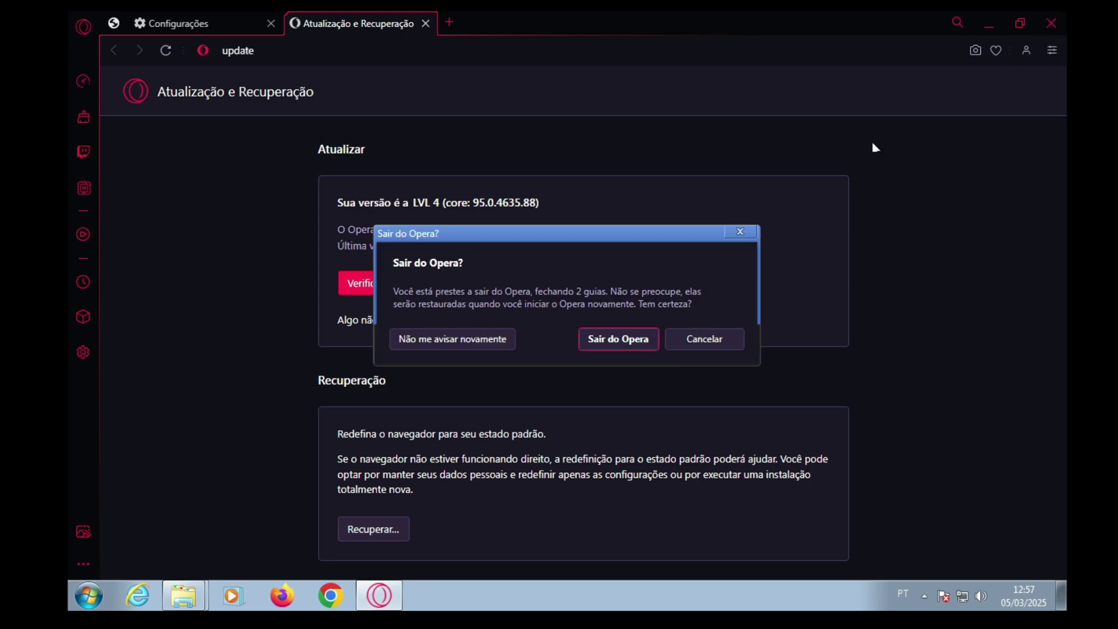
pyautogui.click(636, 340)
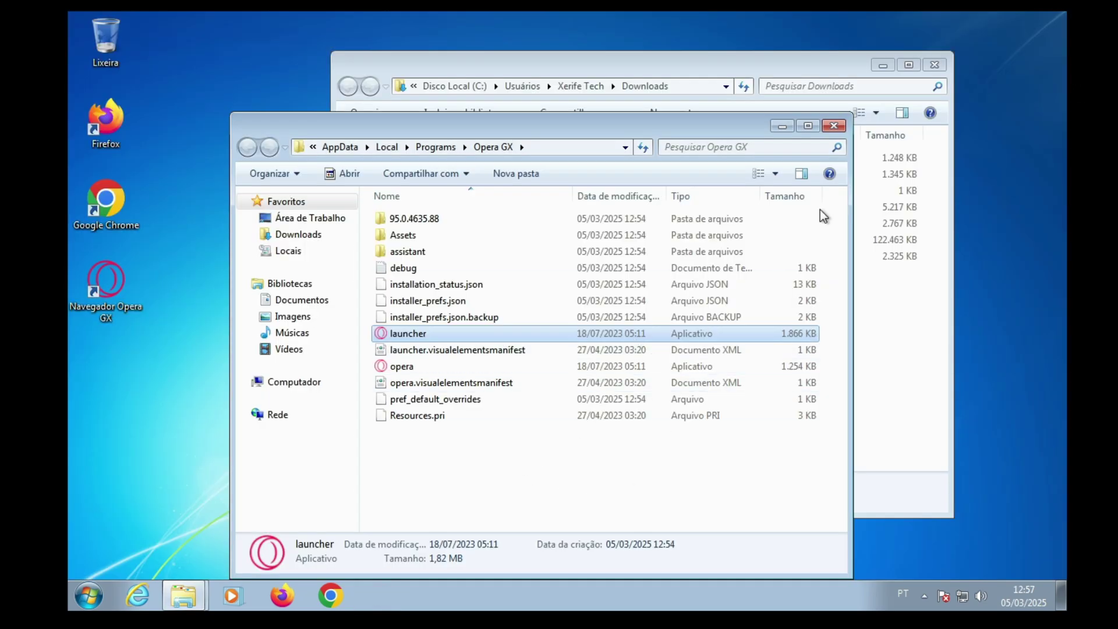
pyautogui.click(834, 126)
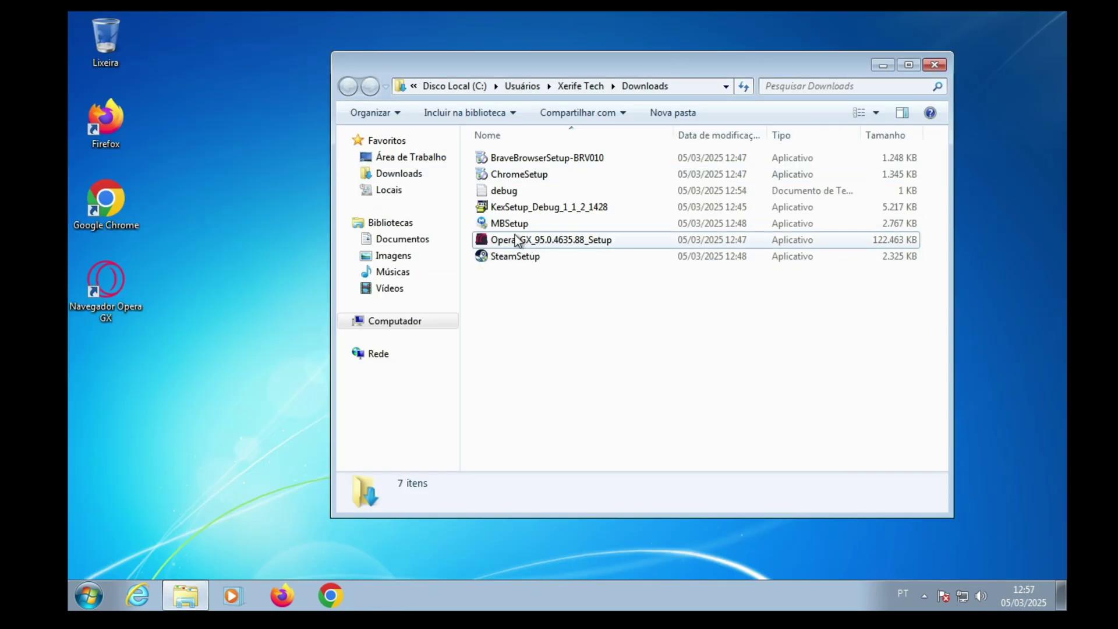
# - Enable VxKex for MBSetup, report Windows 11 as its Windows version, and apply the properties
pyautogui.rightClick(499, 221)
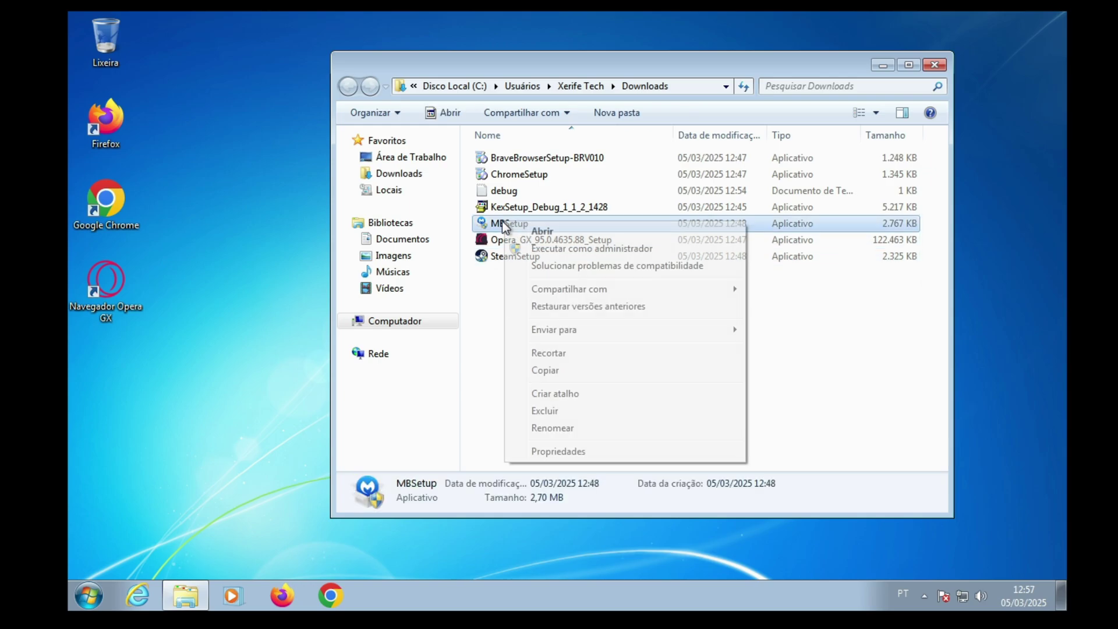
pyautogui.click(562, 453)
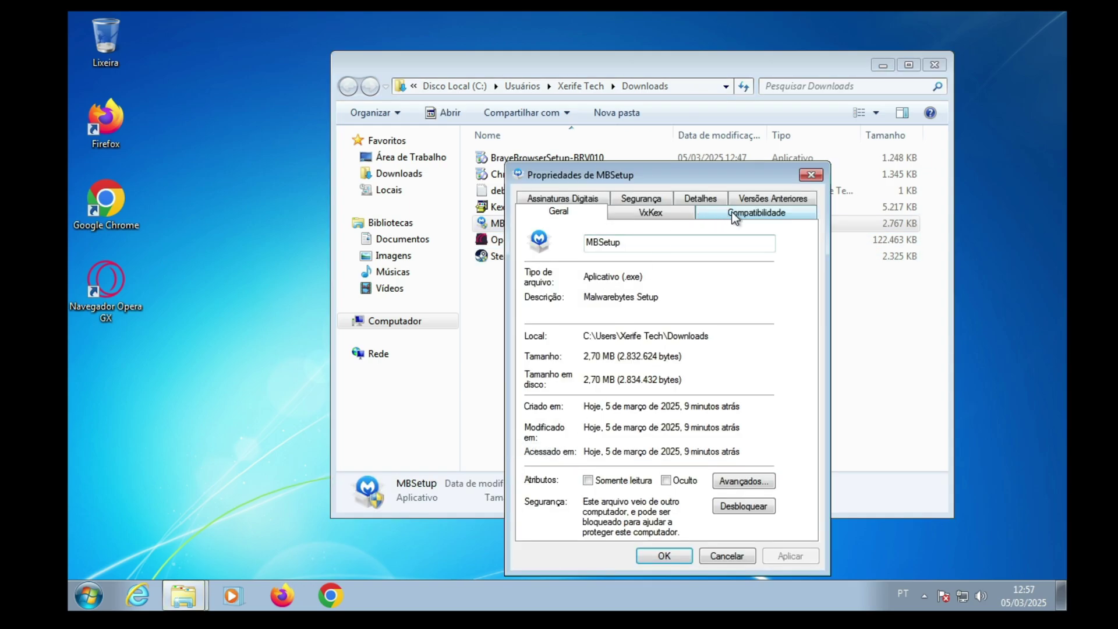
pyautogui.click(661, 217)
pyautogui.click(575, 281)
pyautogui.click(577, 299)
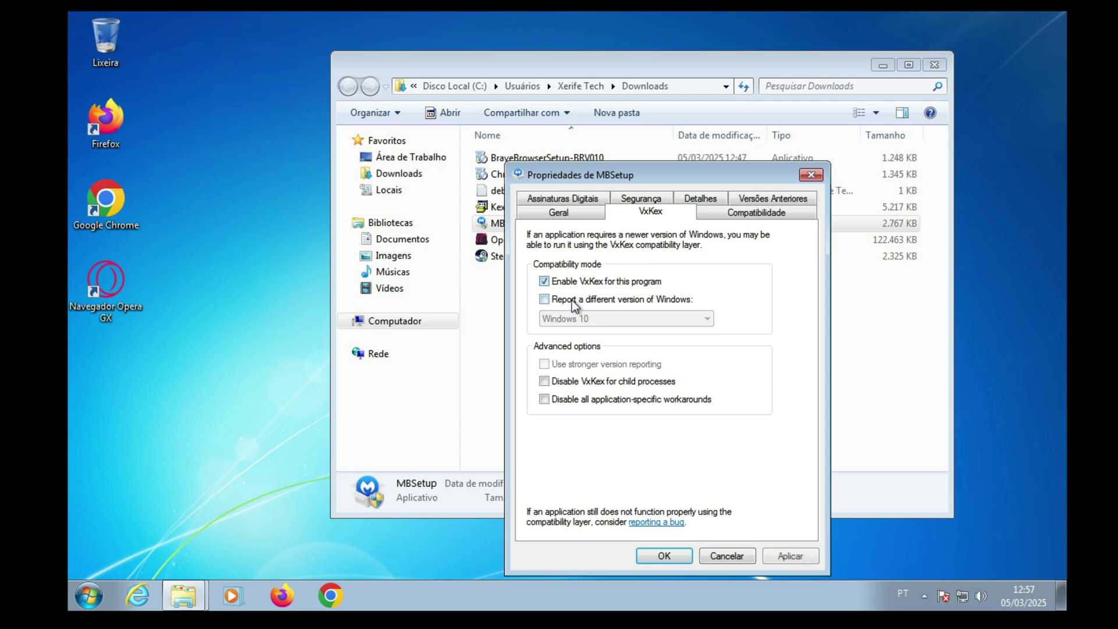
pyautogui.click(583, 319)
pyautogui.click(585, 382)
pyautogui.click(789, 555)
pyautogui.click(643, 556)
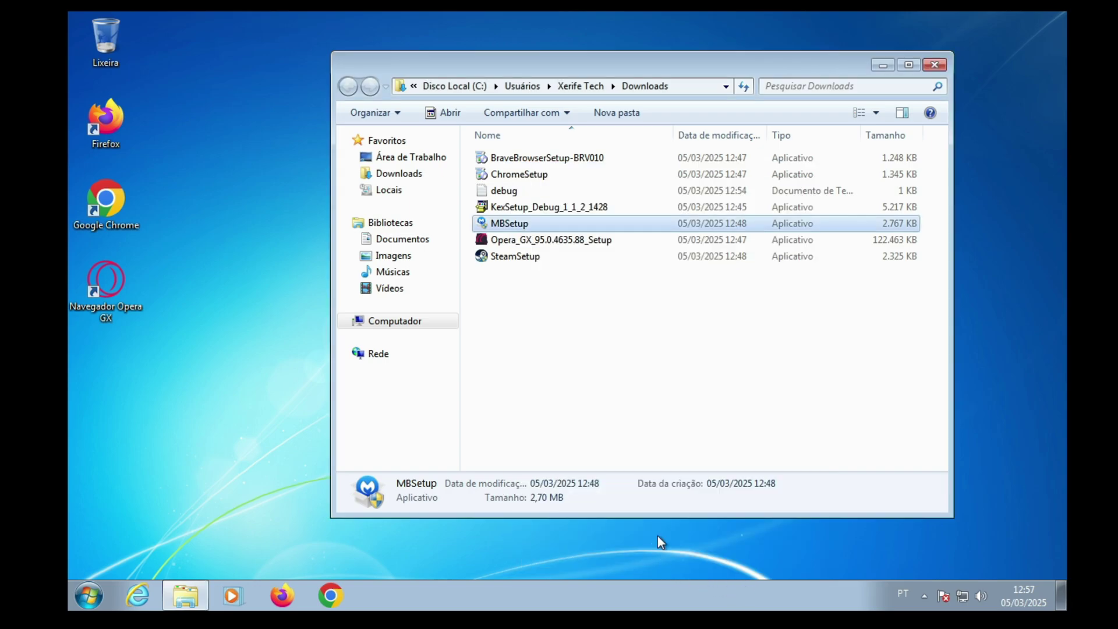
# - Try to install Malwarebytes with Personal protection and without Browser Guard, and dismiss the installer's error message
pyautogui.doubleClick(508, 225)
pyautogui.click(702, 332)
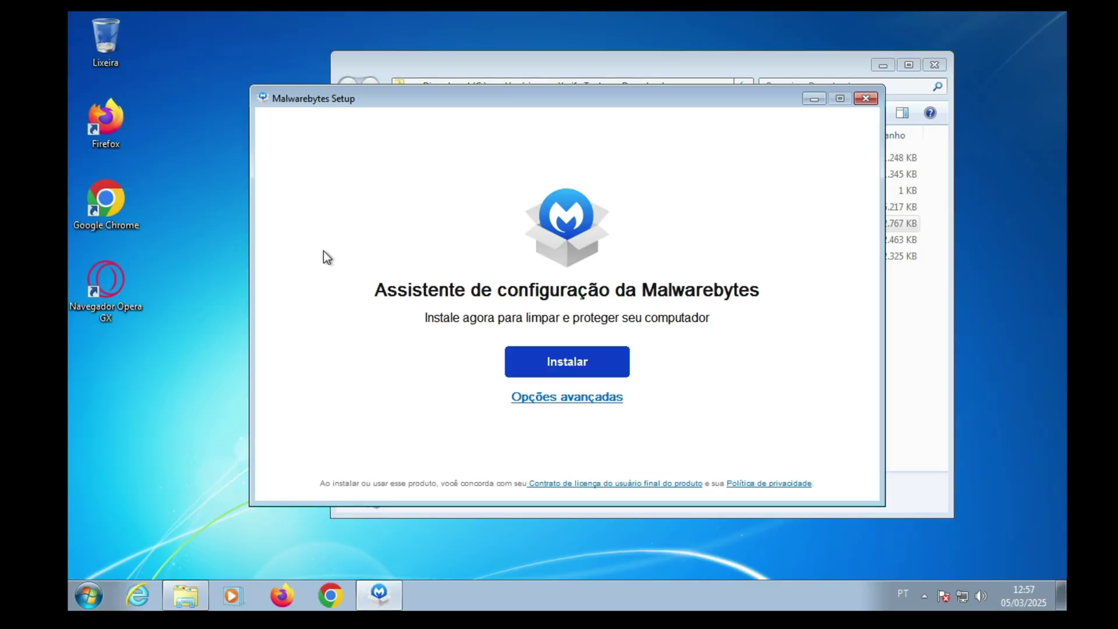
pyautogui.click(565, 369)
pyautogui.click(508, 316)
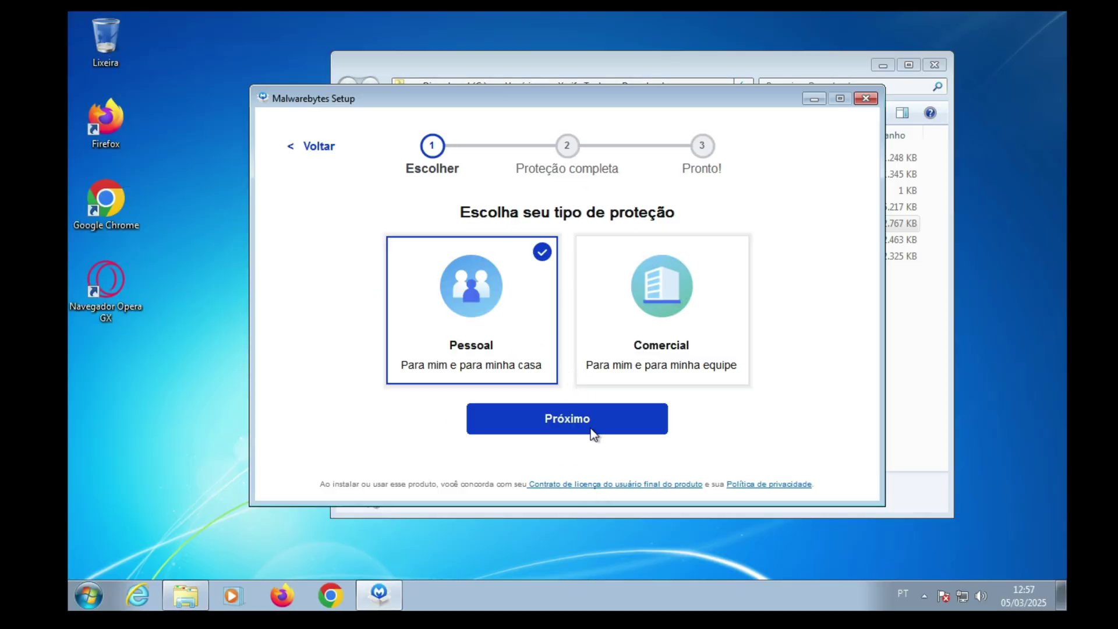
pyautogui.click(594, 431)
pyautogui.click(566, 446)
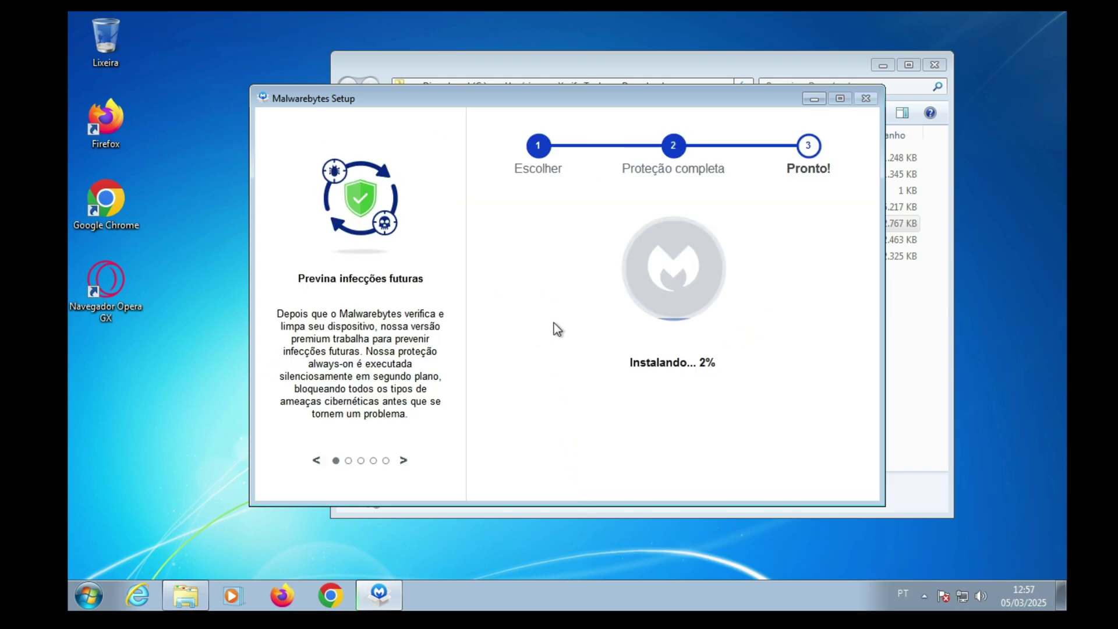
pyautogui.moveTo(643, 104); pyautogui.dragTo(622, 118)
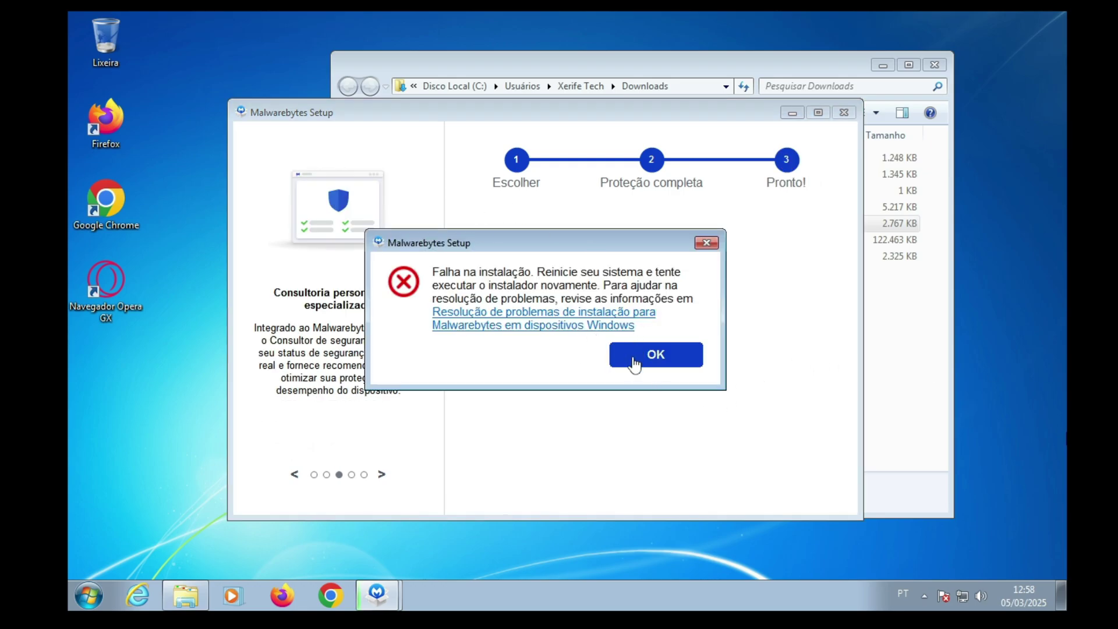
pyautogui.click(655, 356)
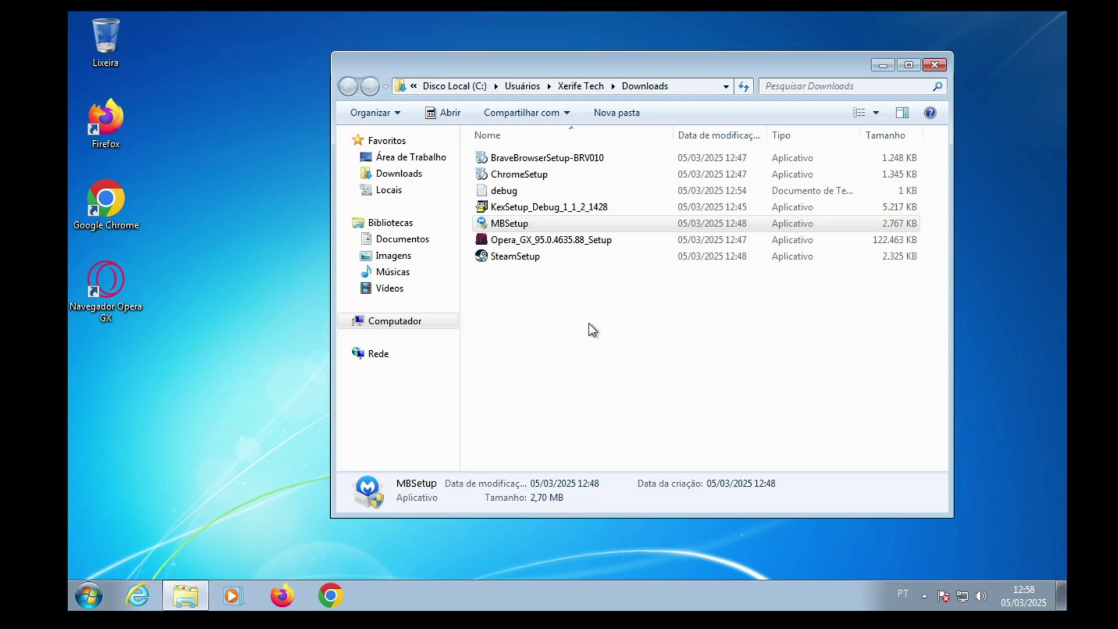
# - Change the Windows version that VxKex reports to MBSetup to Windows 10 and apply the properties
pyautogui.rightClick(512, 226)
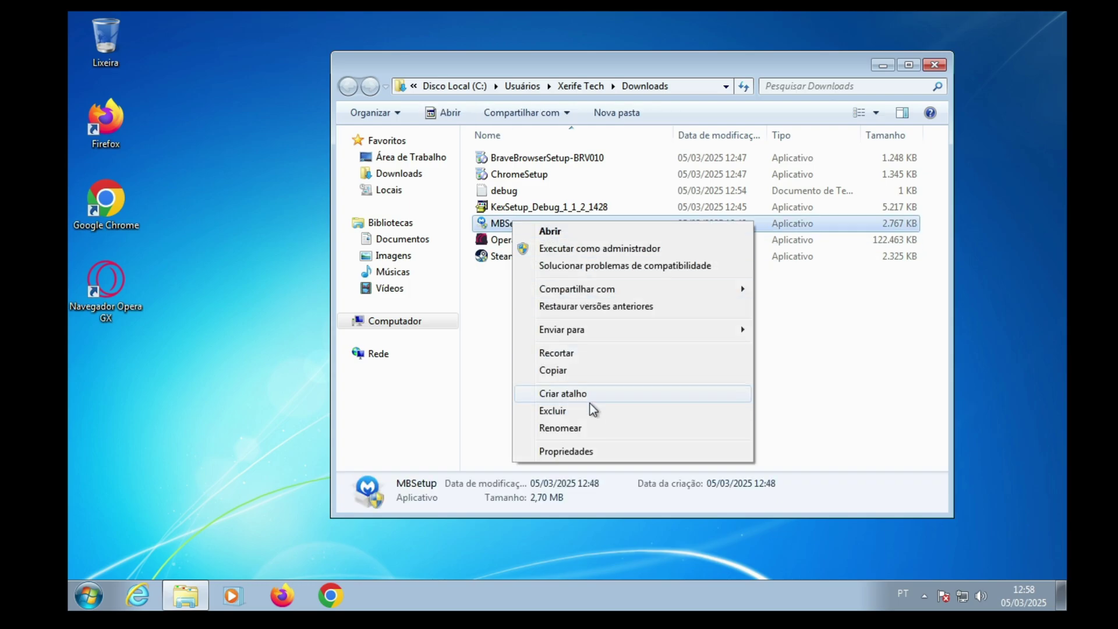
pyautogui.click(567, 454)
pyautogui.click(668, 216)
pyautogui.click(580, 318)
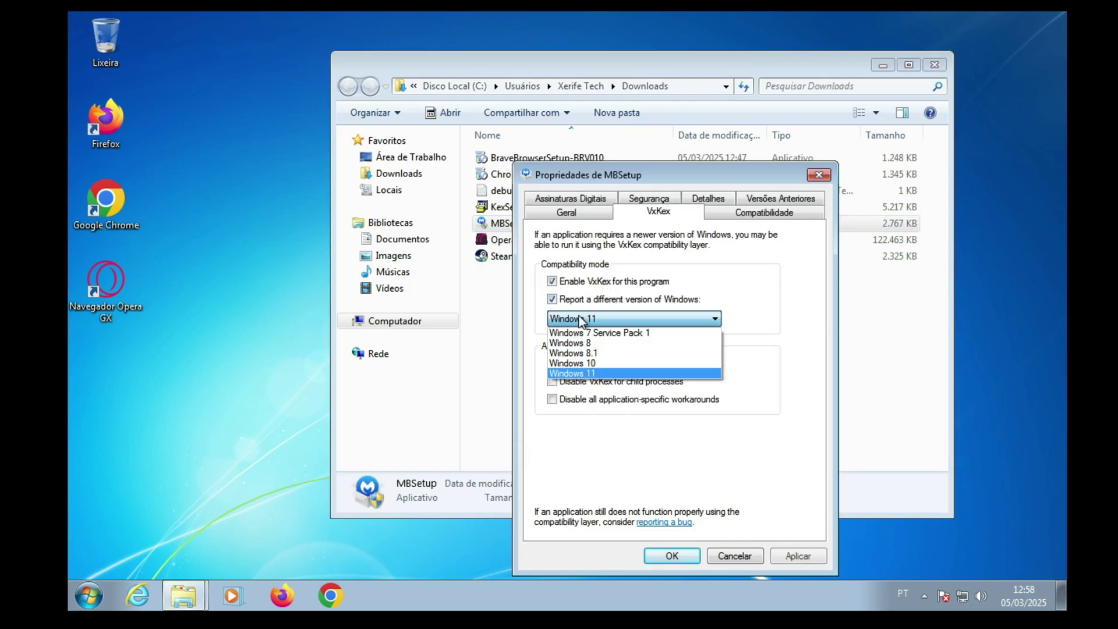
pyautogui.click(599, 363)
pyautogui.click(798, 557)
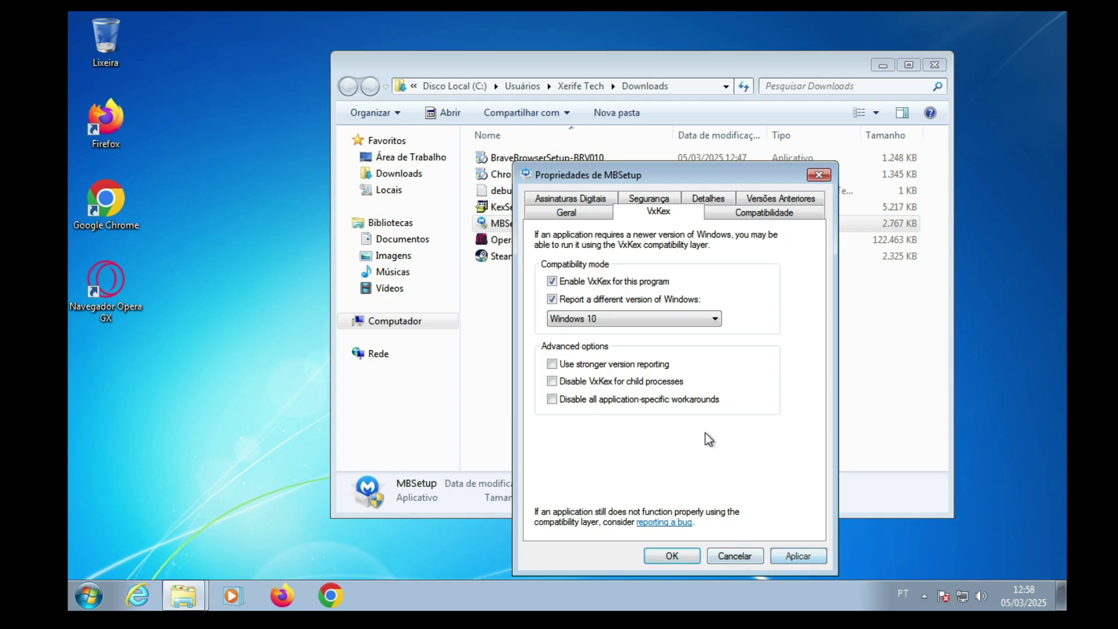
pyautogui.click(672, 556)
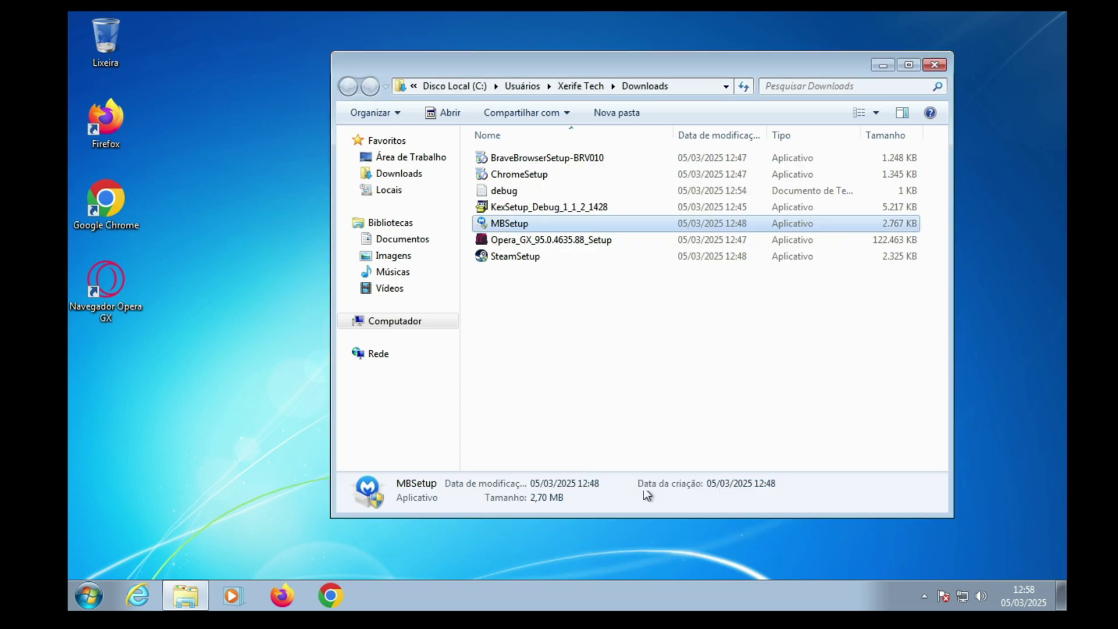
# - Run MBSetup again and retry the Malwarebytes installation with Personal protection, skipping Browser Guard, and dismiss the error
pyautogui.doubleClick(507, 224)
pyautogui.click(708, 329)
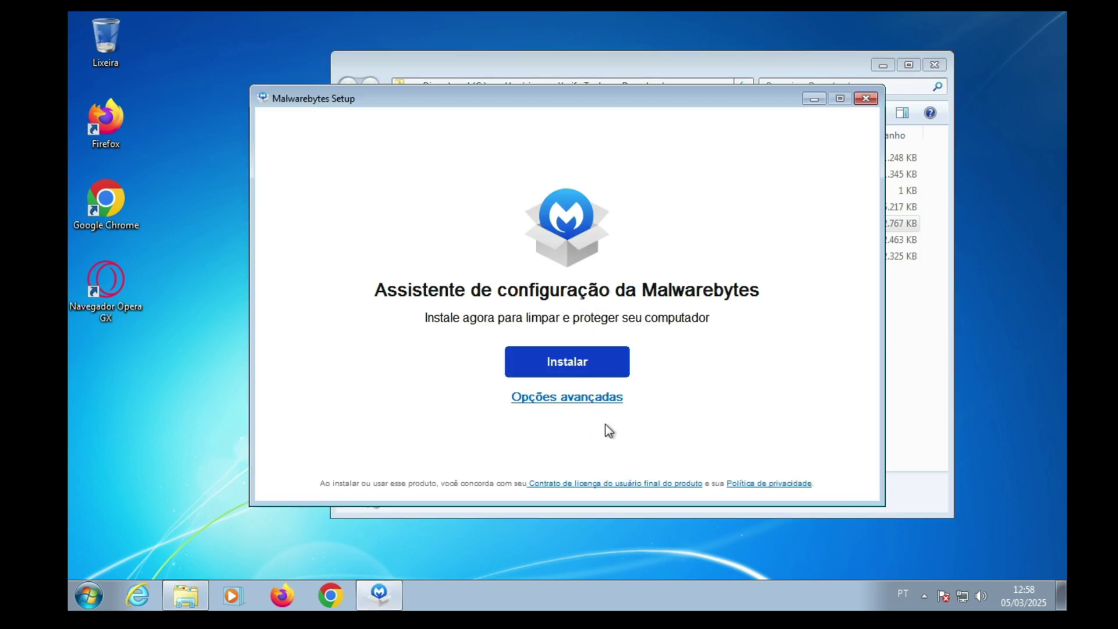
pyautogui.click(611, 354)
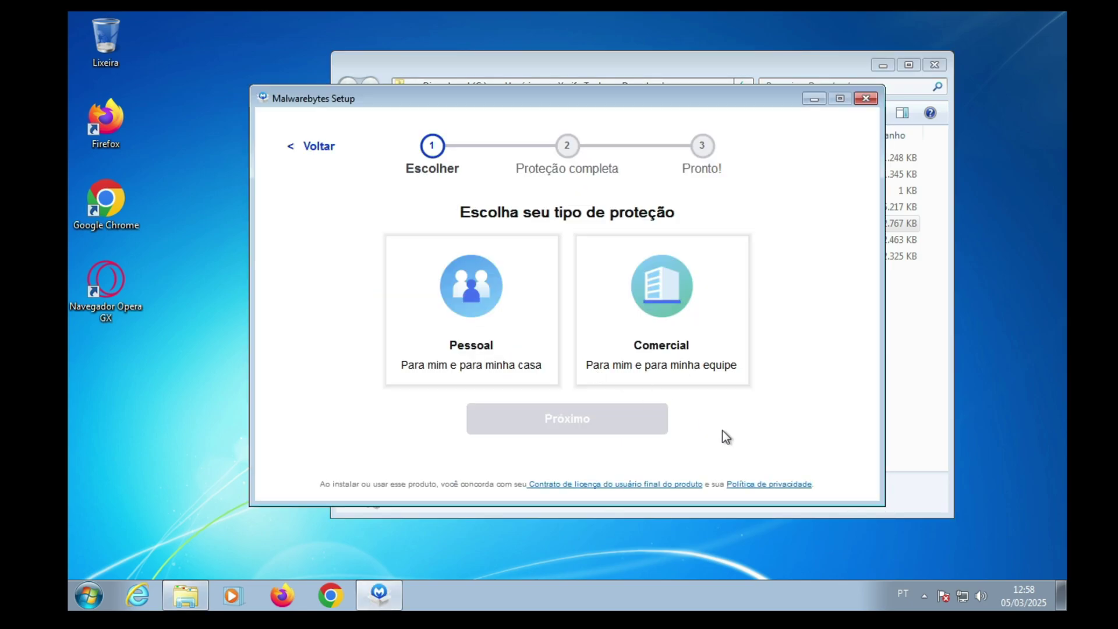
pyautogui.click(476, 309)
pyautogui.click(576, 423)
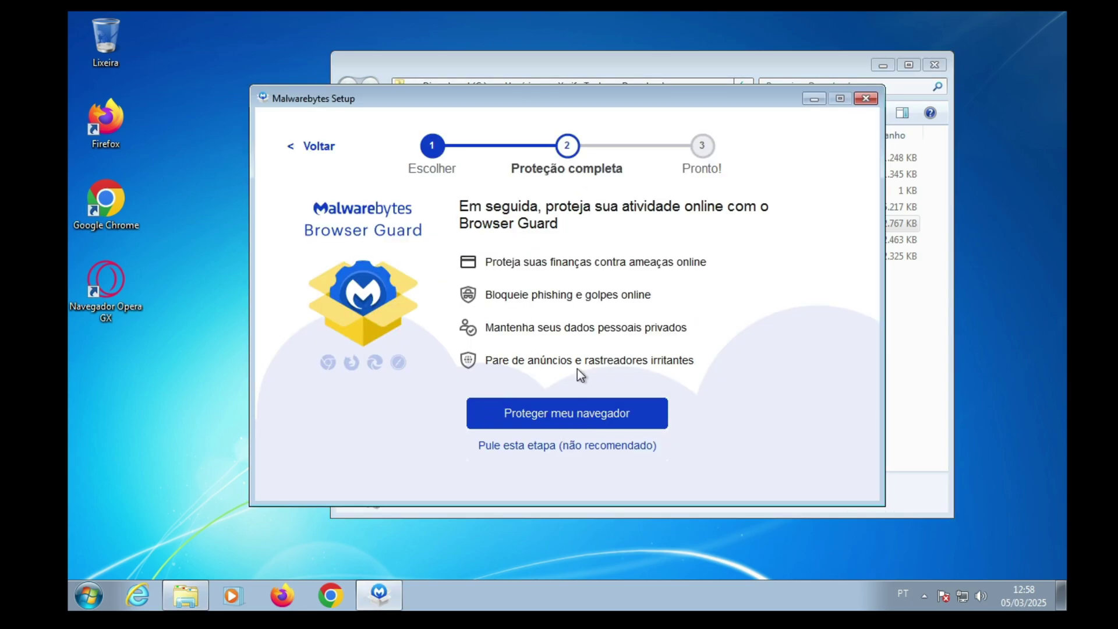
pyautogui.click(551, 447)
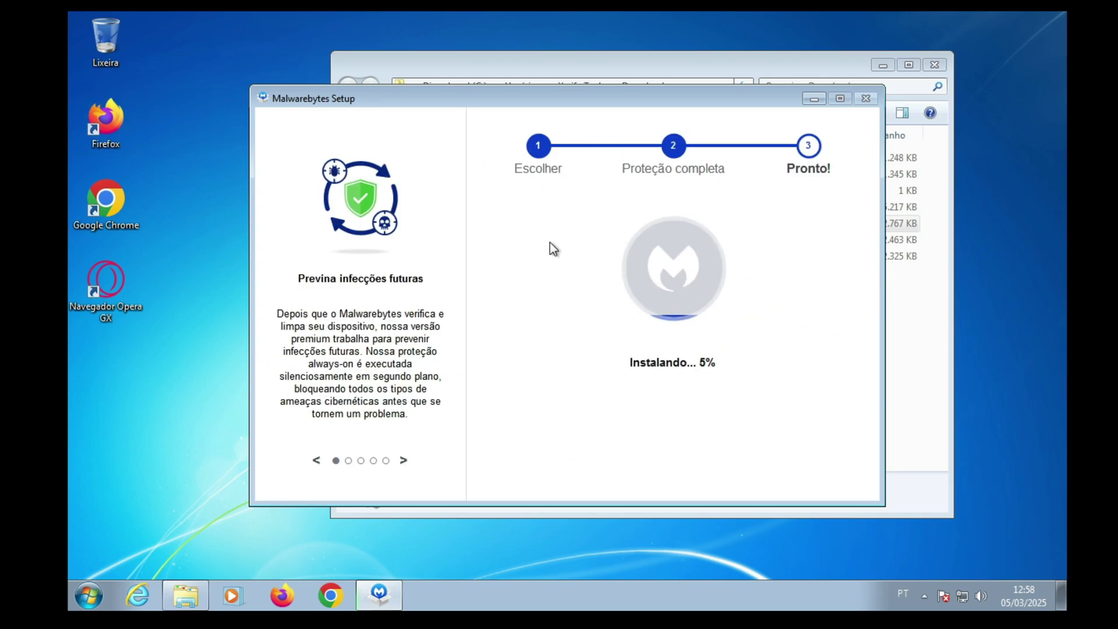
pyautogui.moveTo(686, 114); pyautogui.dragTo(712, 84)
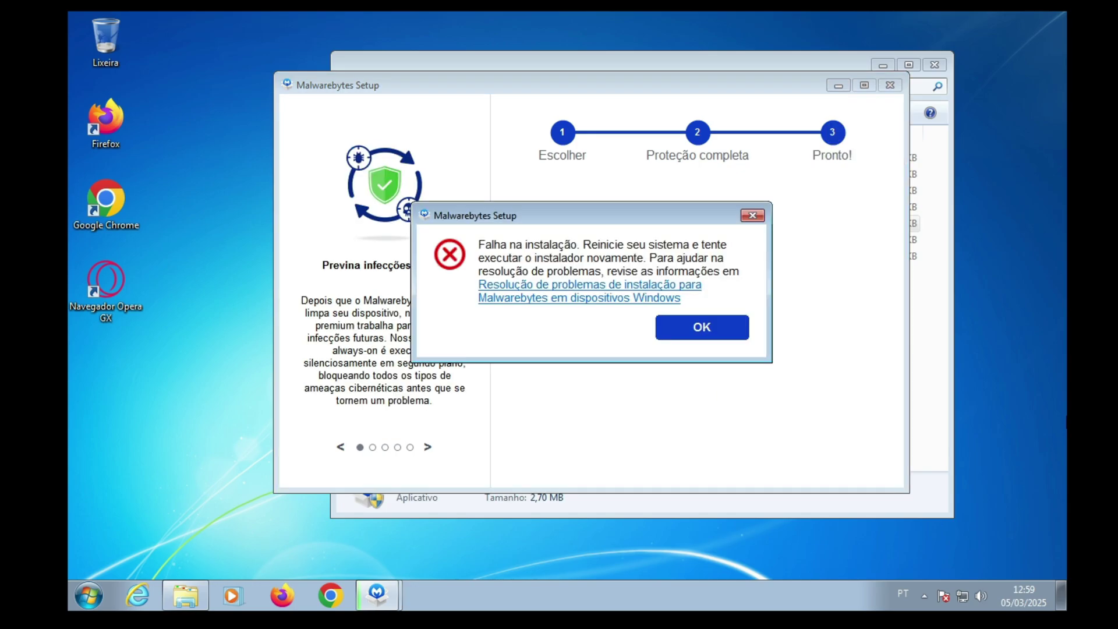
pyautogui.click(731, 338)
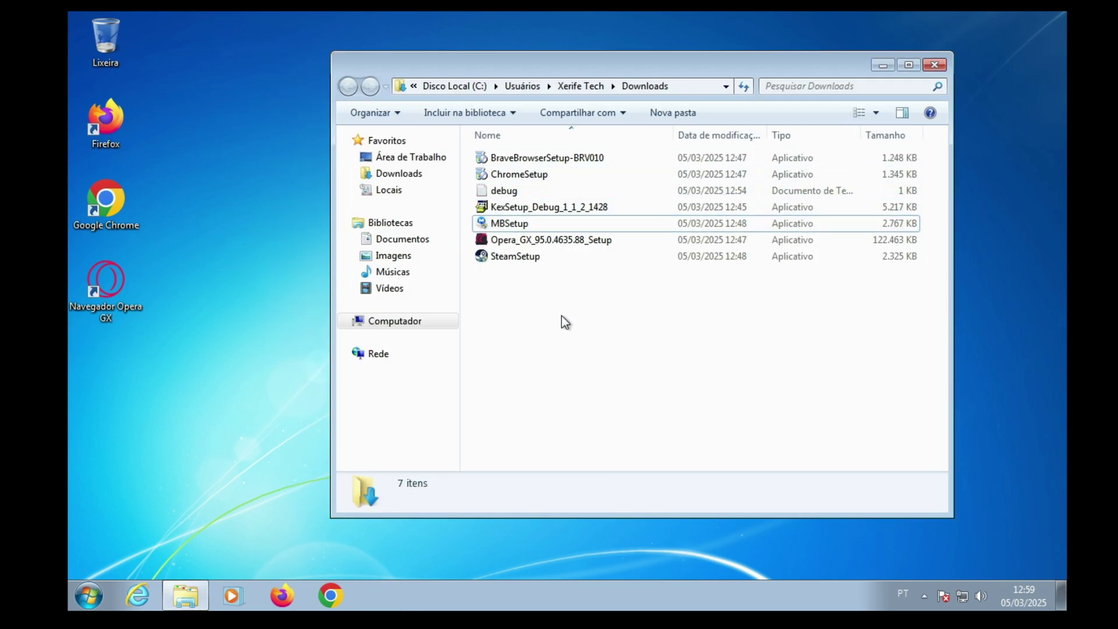
# - Enable VxKex for SteamSetup, report Windows 10 as its Windows version, and apply the properties
pyautogui.click(530, 262)
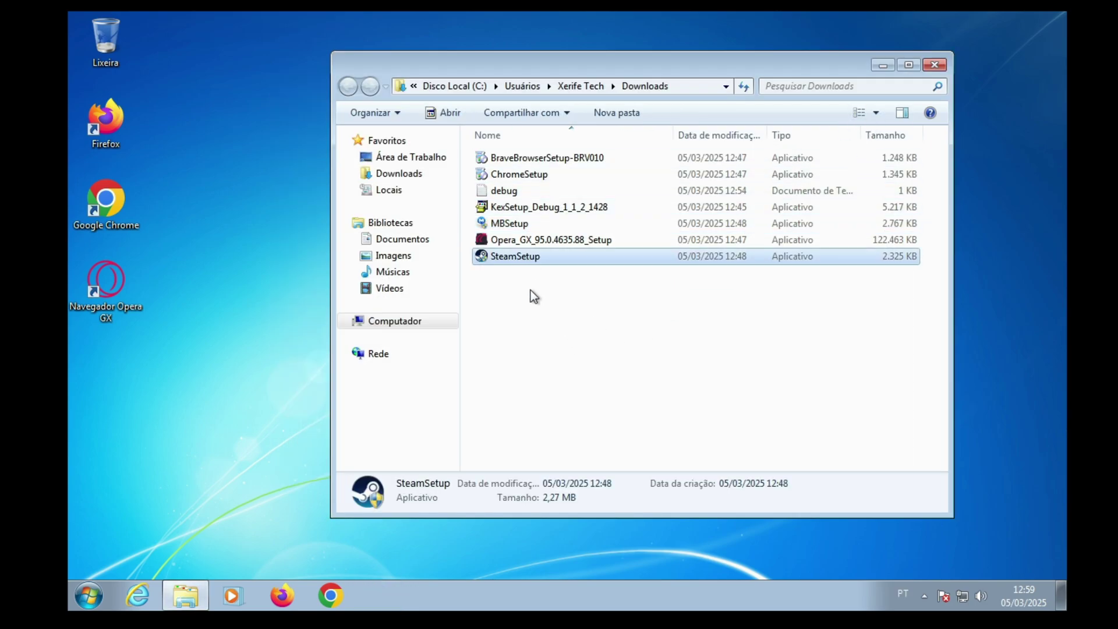
pyautogui.rightClick(512, 263)
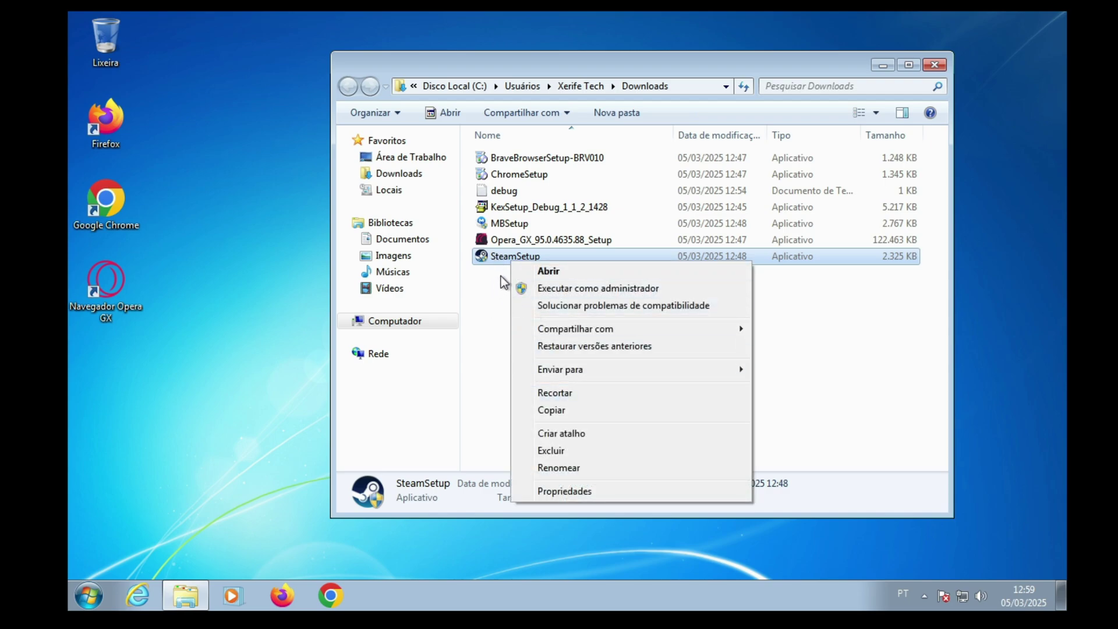
pyautogui.click(498, 277)
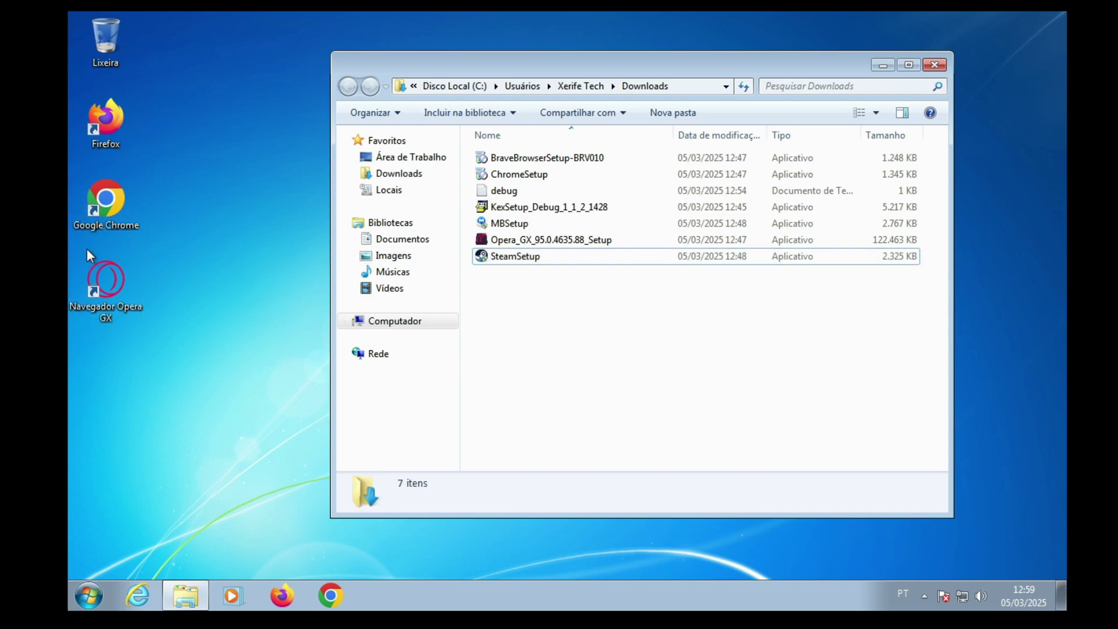
pyautogui.rightClick(498, 260)
pyautogui.click(567, 495)
pyautogui.click(642, 213)
pyautogui.click(563, 283)
pyautogui.click(560, 300)
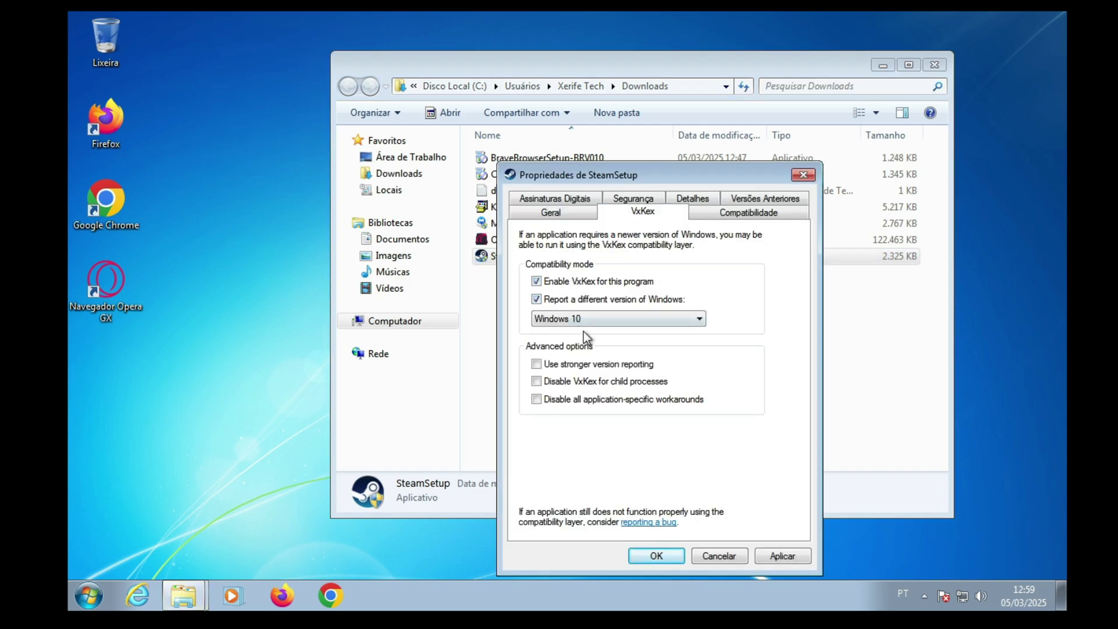
pyautogui.click(780, 558)
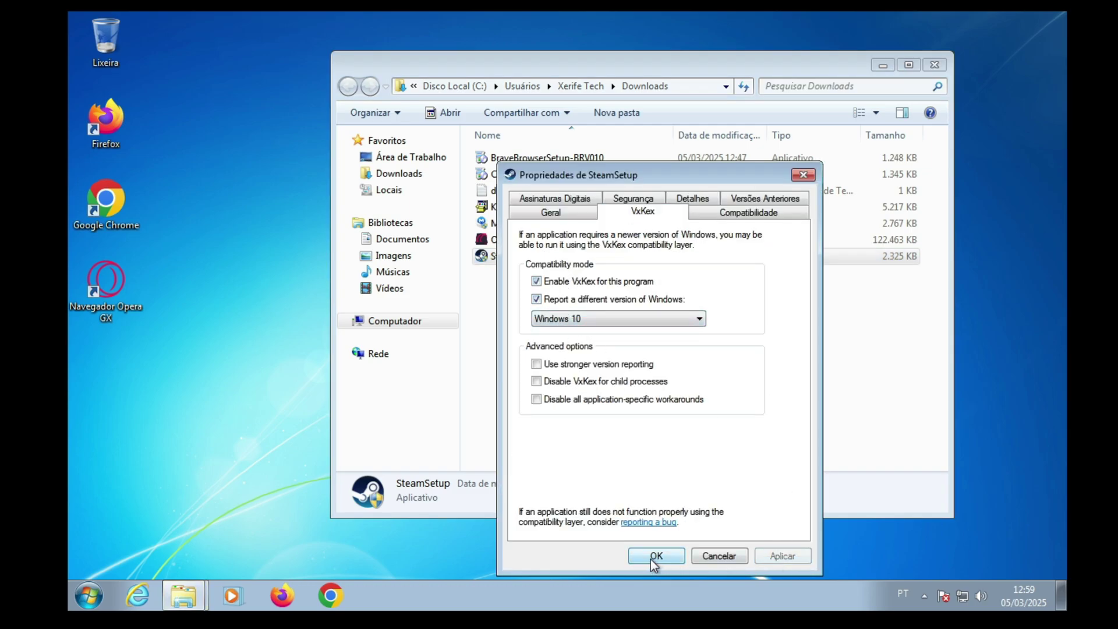
pyautogui.click(651, 559)
# - Run SteamSetup with permission to make changes, install Steam in C:\Program Files (x86)\Steam, and finish the setup
pyautogui.doubleClick(505, 257)
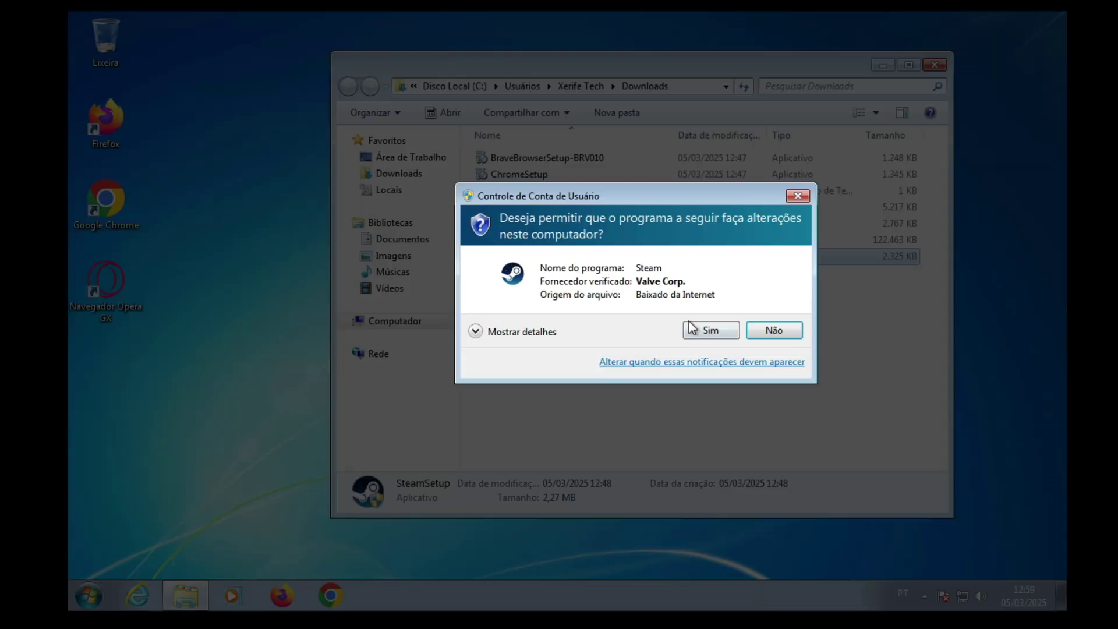
pyautogui.click(693, 326)
pyautogui.click(647, 428)
pyautogui.click(655, 430)
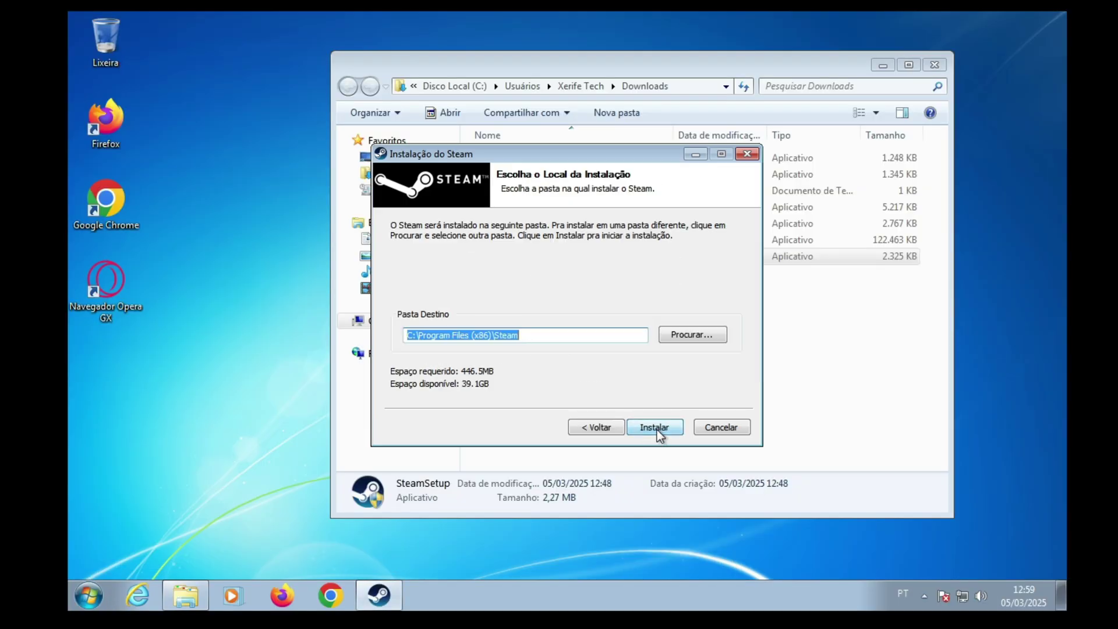
pyautogui.click(656, 428)
pyautogui.click(659, 432)
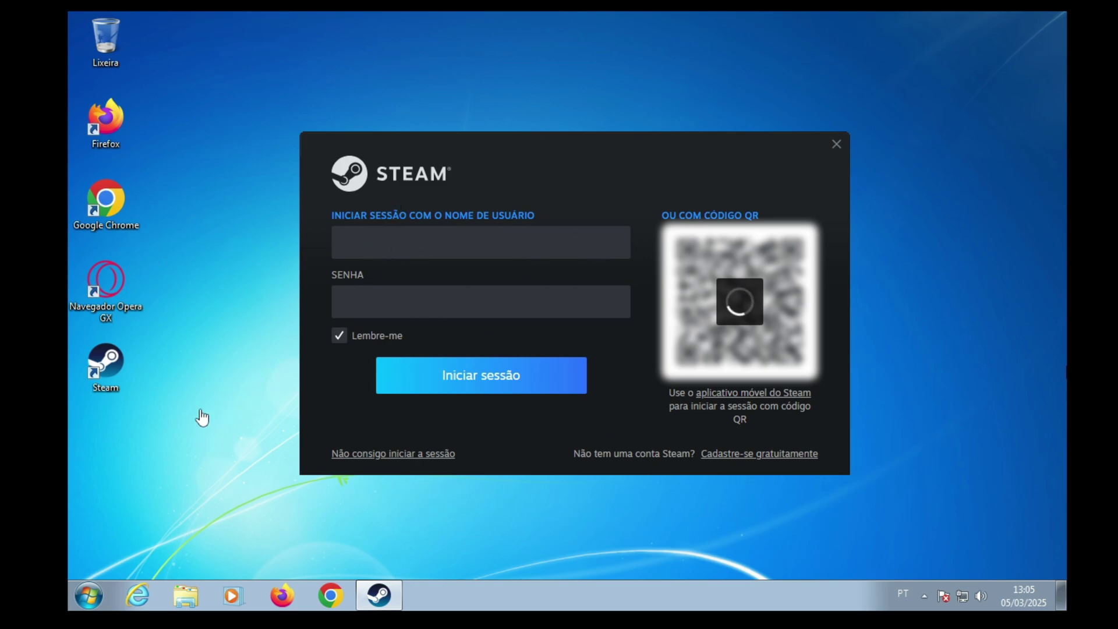
# - Open the Steam shortcut's file location and check the VxKex compatibility settings of the steam application
pyautogui.rightClick(113, 370)
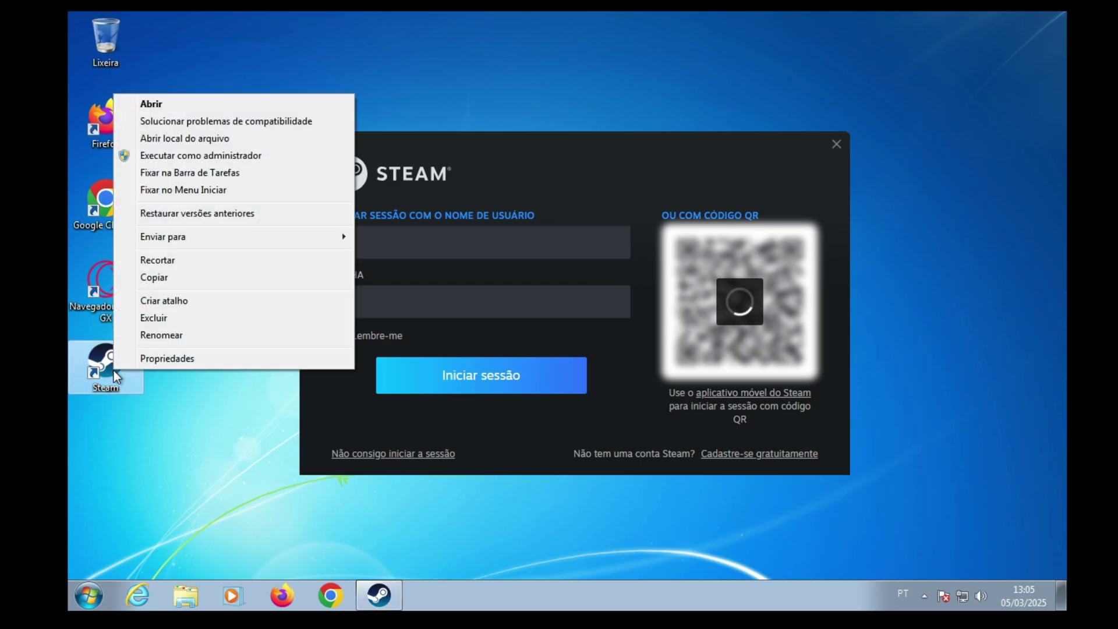
pyautogui.click(202, 137)
pyautogui.rightClick(483, 463)
pyautogui.click(541, 449)
pyautogui.click(619, 216)
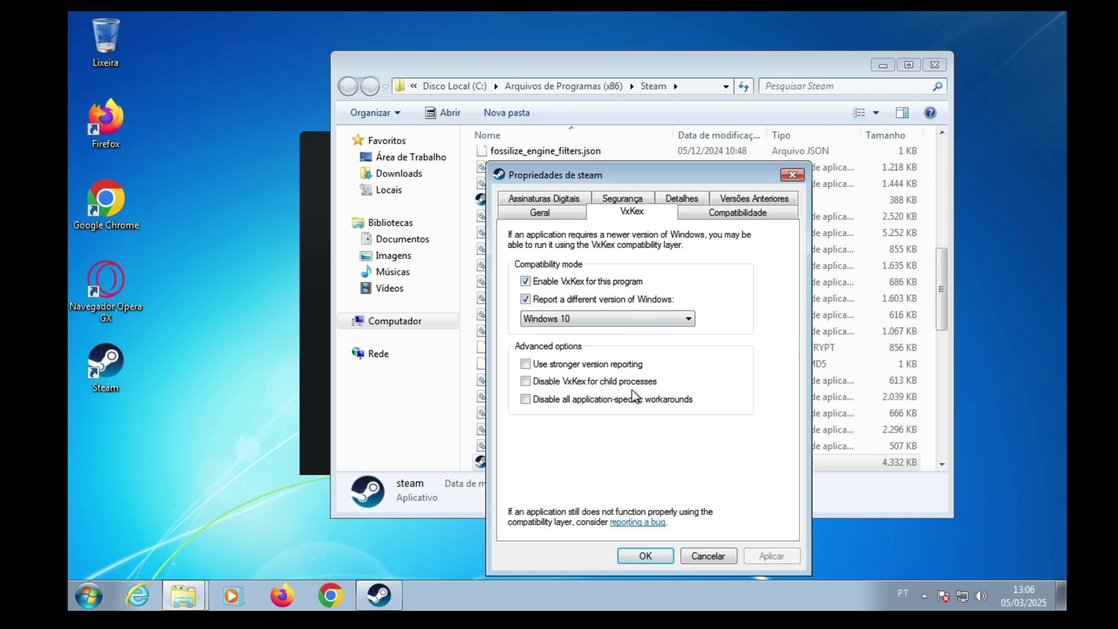
pyautogui.click(792, 175)
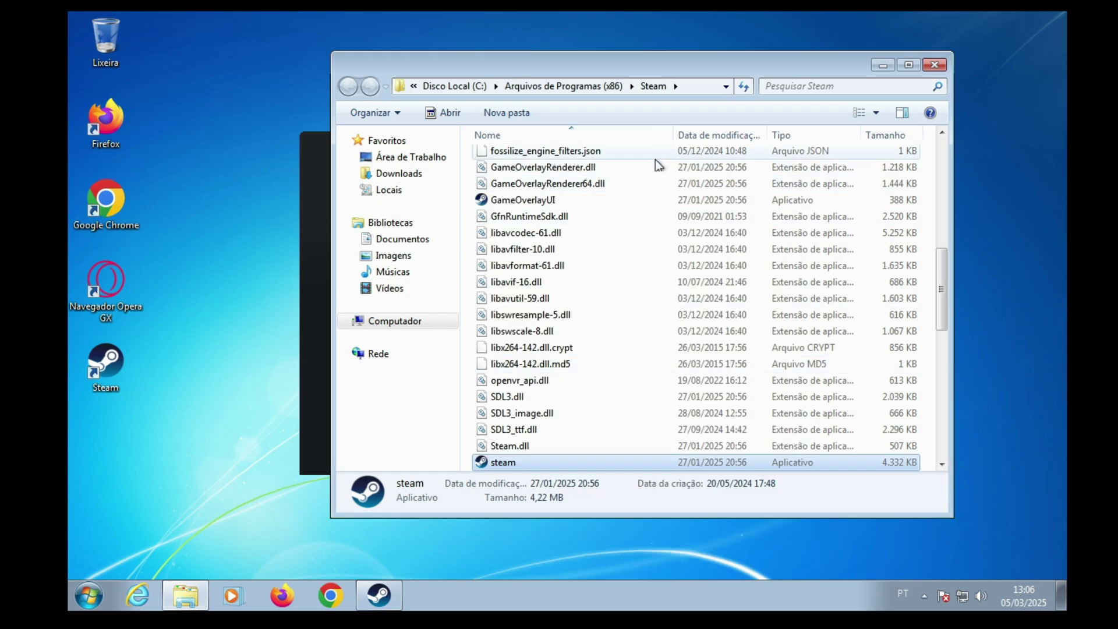
pyautogui.click(939, 67)
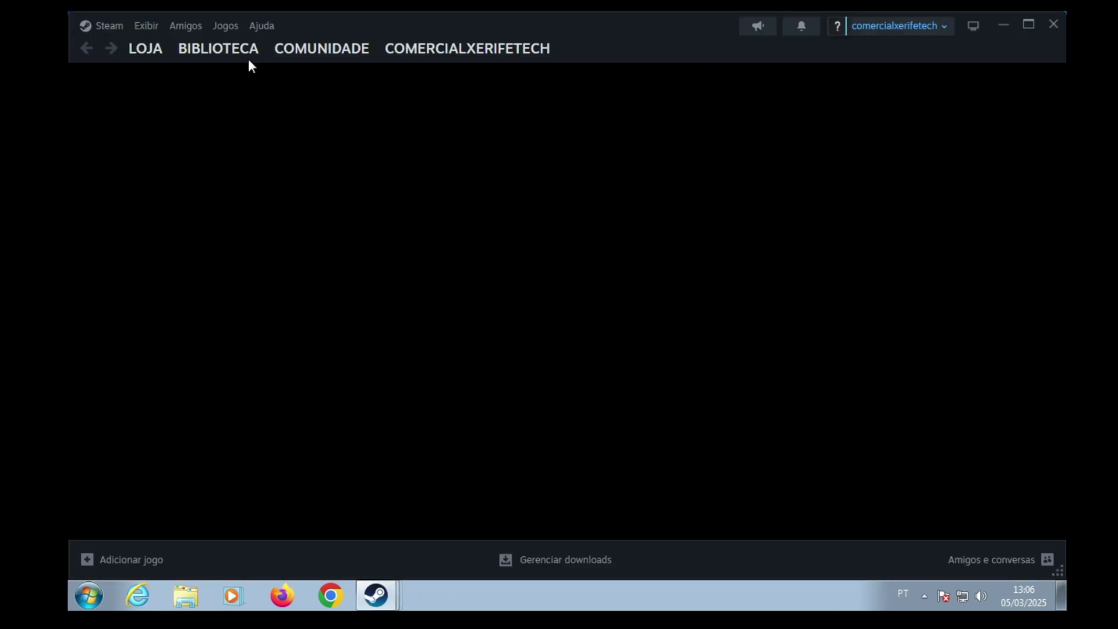
# - Open the Steam library and view the pages of Grand Theft Auto V Legacy and The Sims 4
pyautogui.moveTo(467, 48)
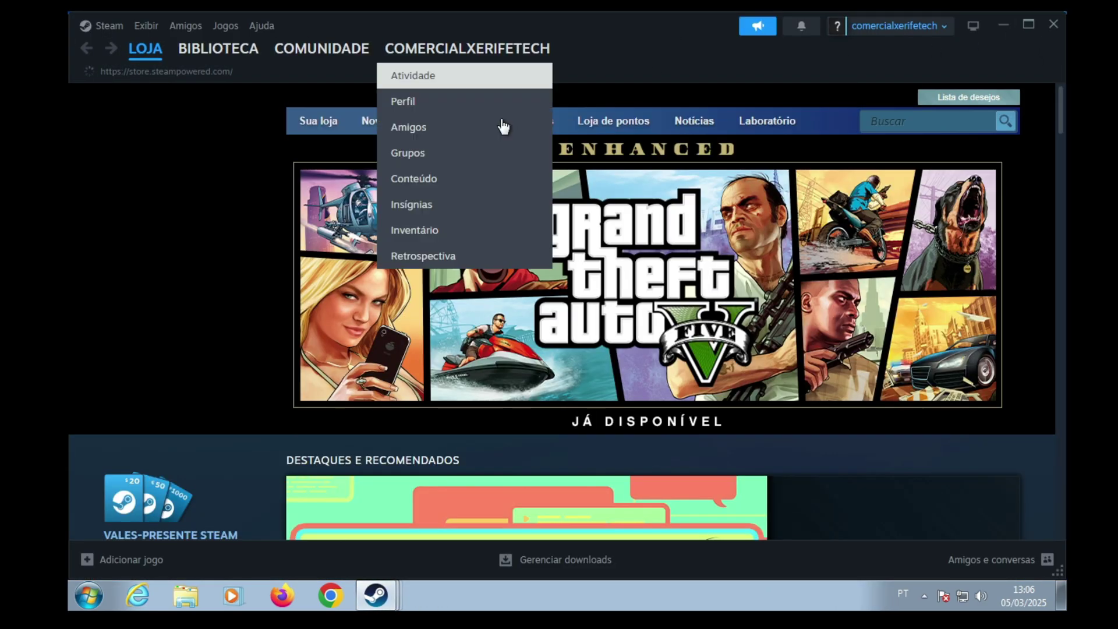
pyautogui.click(217, 49)
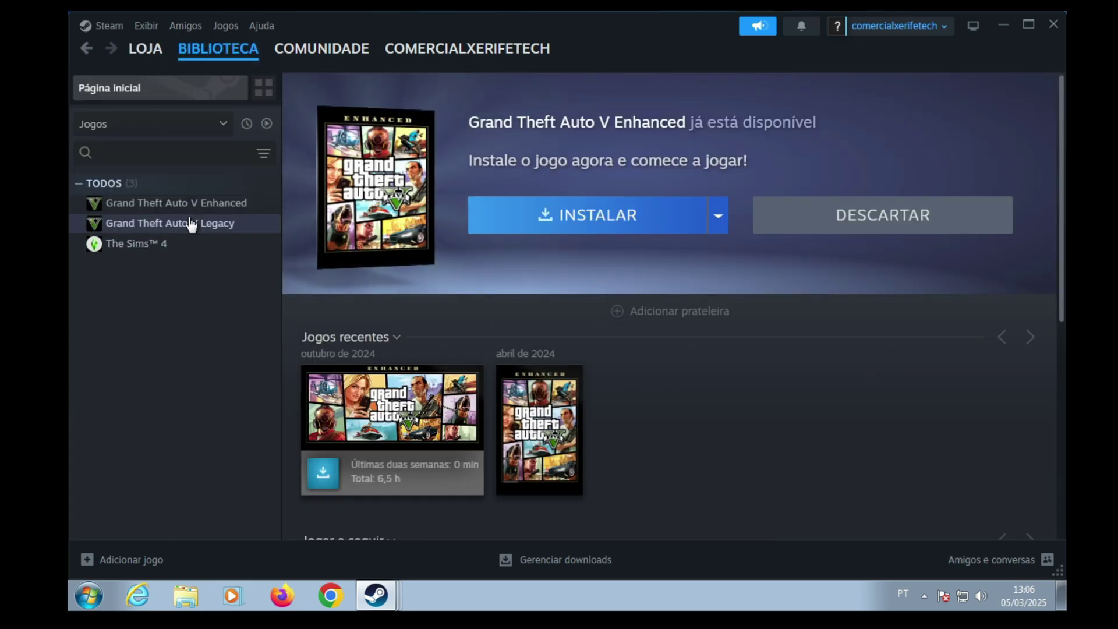
pyautogui.click(191, 224)
pyautogui.click(160, 251)
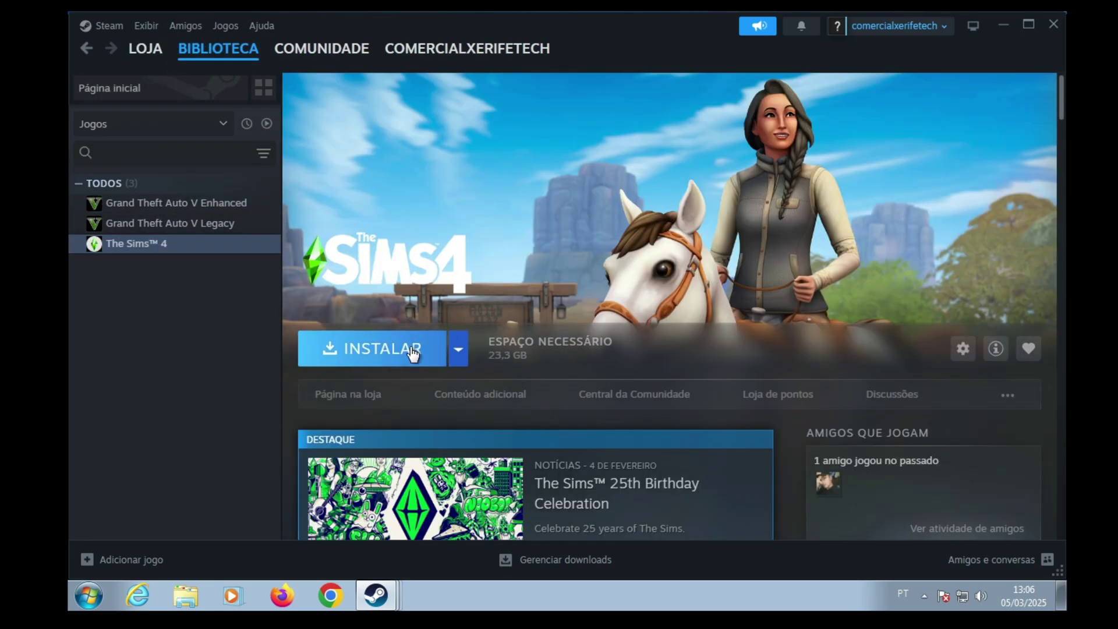
# - Maximize the Steam window and switch between the Grand Theft Auto V Enhanced, Grand Theft Auto V Legacy and The Sims 4 pages
pyautogui.moveTo(527, 17); pyautogui.dragTo(651, 23)
pyautogui.moveTo(589, 54)
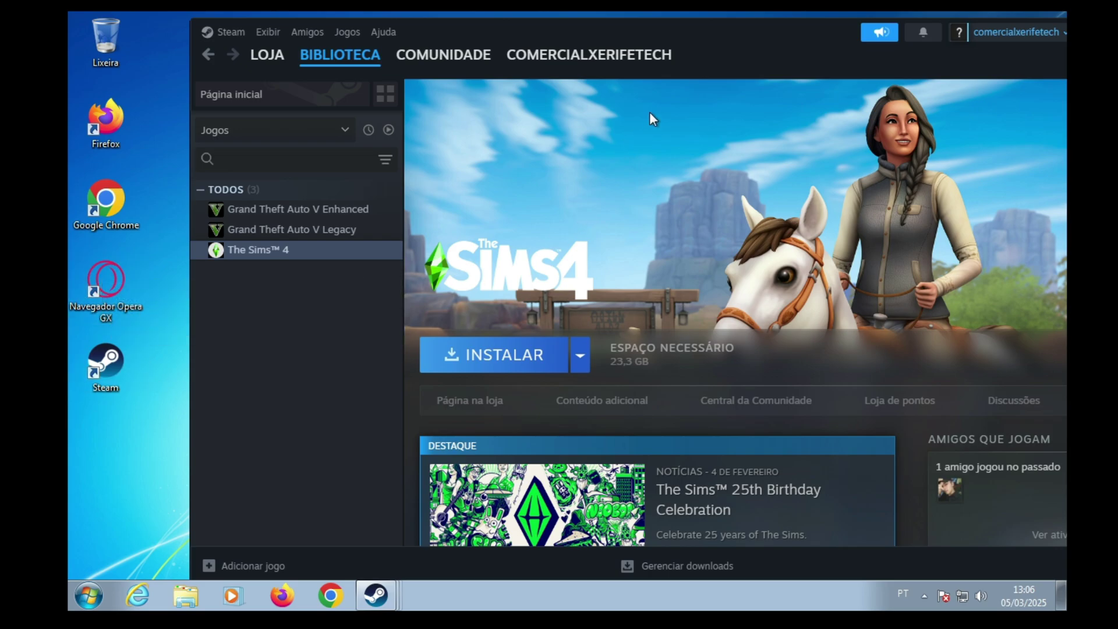
pyautogui.doubleClick(756, 33)
pyautogui.moveTo(138, 42)
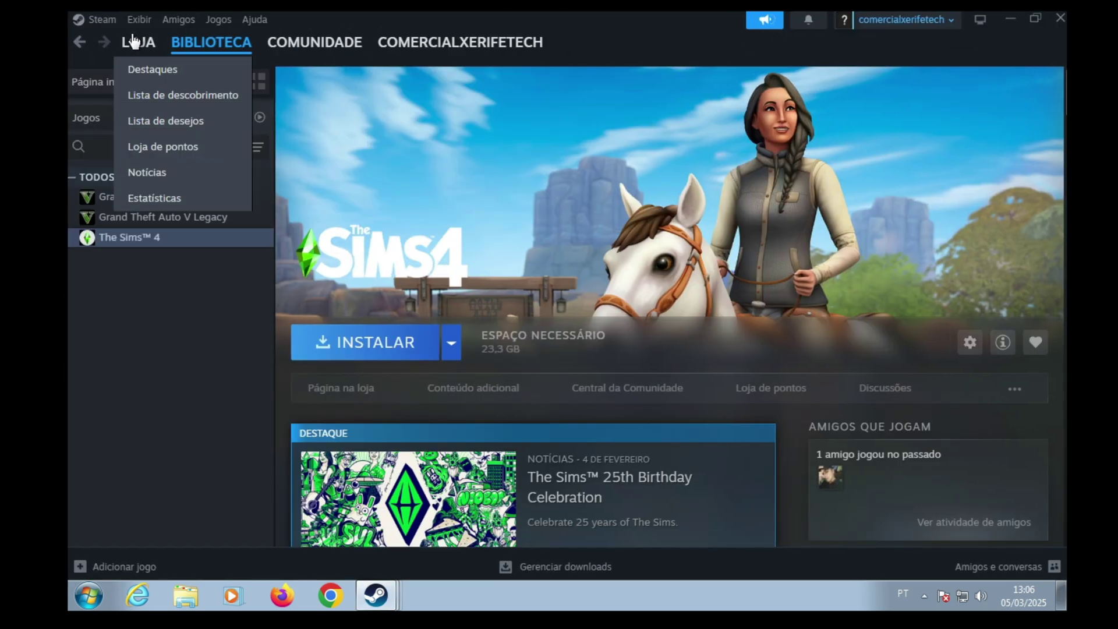
pyautogui.click(142, 218)
pyautogui.click(134, 237)
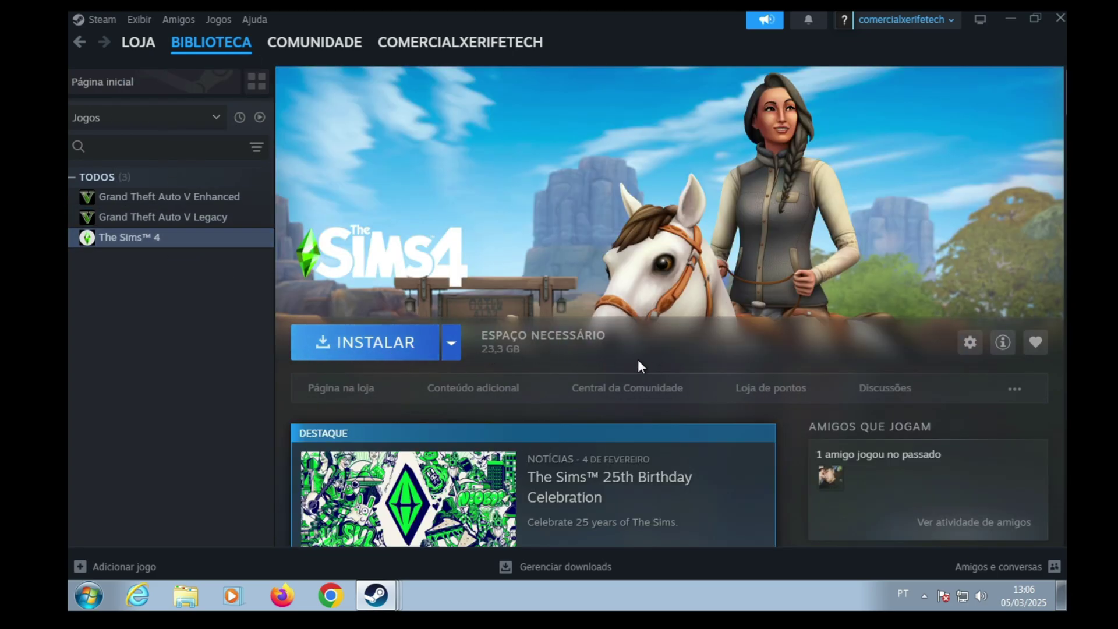
pyautogui.click(150, 198)
pyautogui.click(166, 239)
pyautogui.click(166, 219)
pyautogui.click(175, 198)
pyautogui.click(159, 239)
# - Restore the Steam window from full size, minimize it, and dismiss the Valve hardware survey without answering
pyautogui.click(1035, 19)
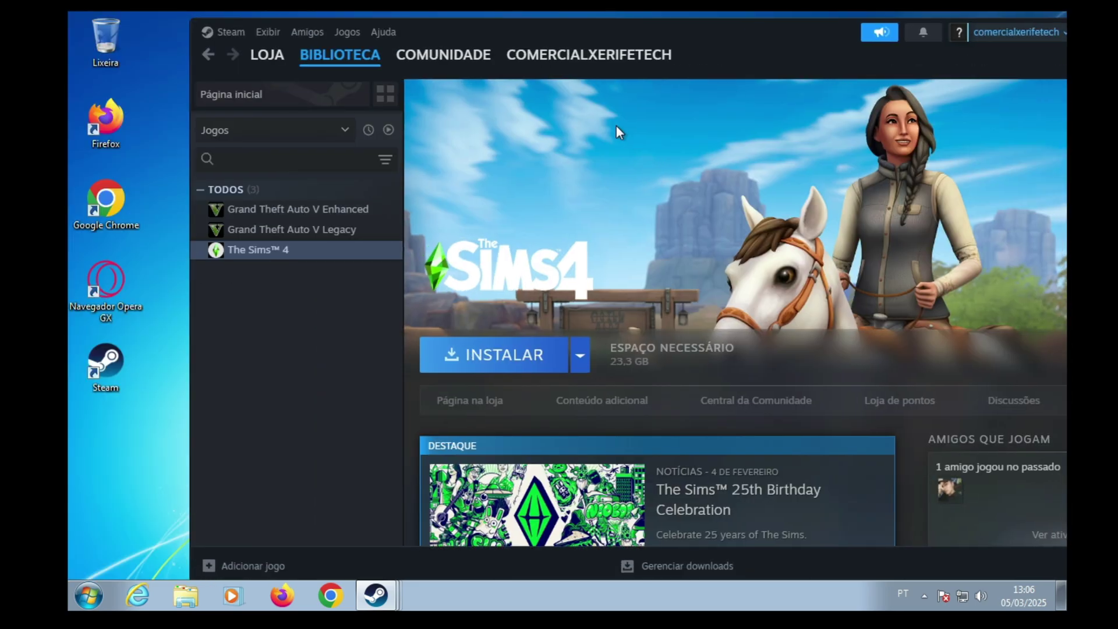
pyautogui.moveTo(716, 41); pyautogui.dragTo(662, 31)
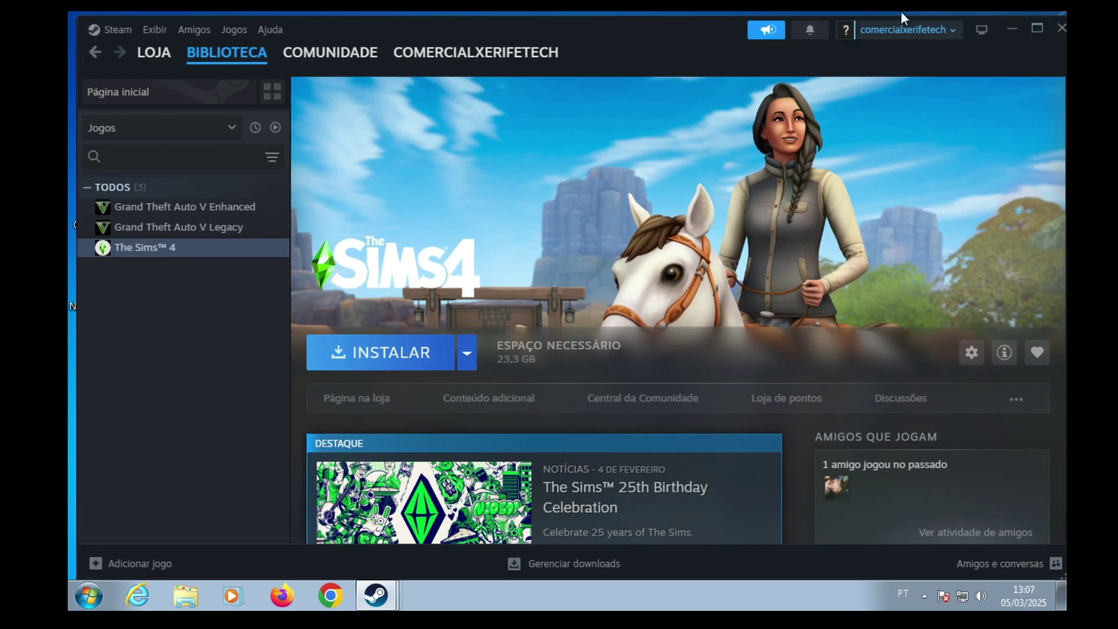
pyautogui.click(1012, 29)
pyautogui.click(687, 70)
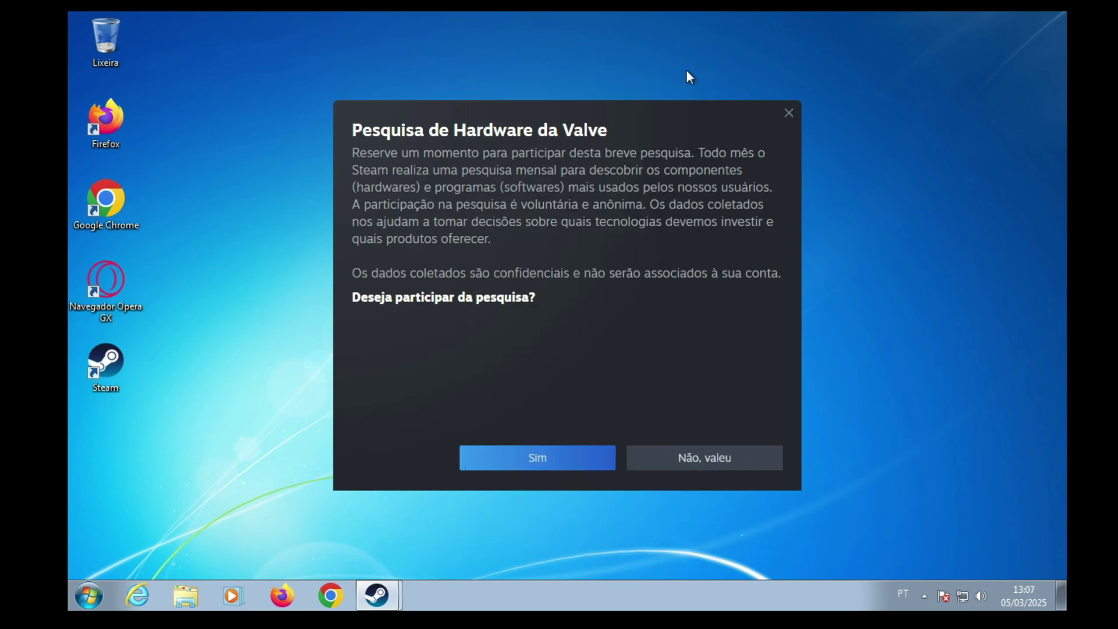
pyautogui.click(790, 113)
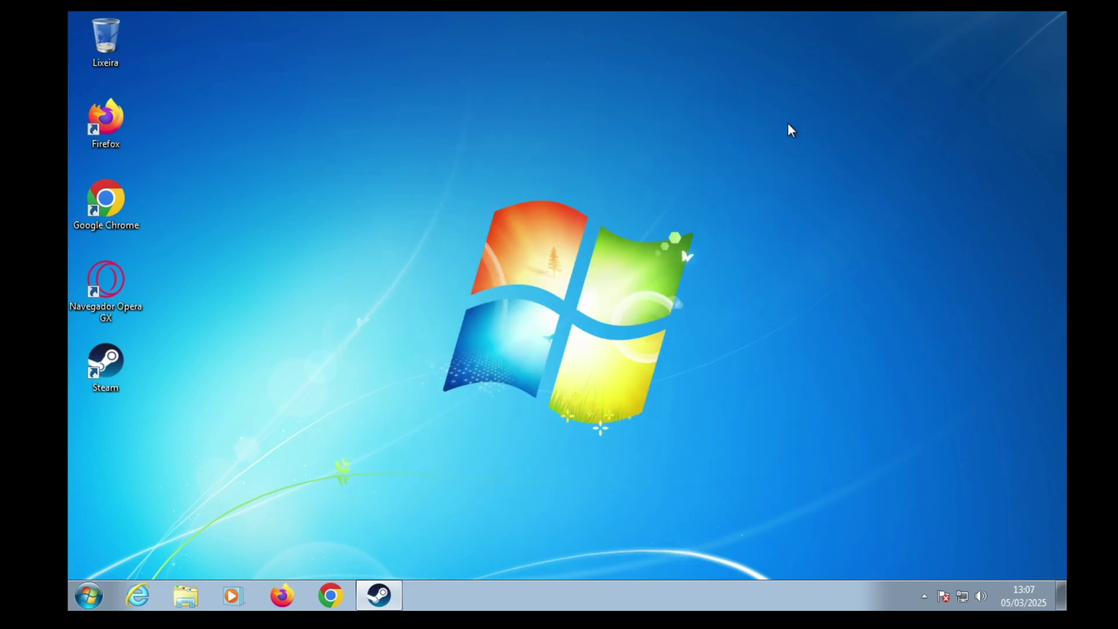
pyautogui.moveTo(215, 421); pyautogui.dragTo(478, 301)
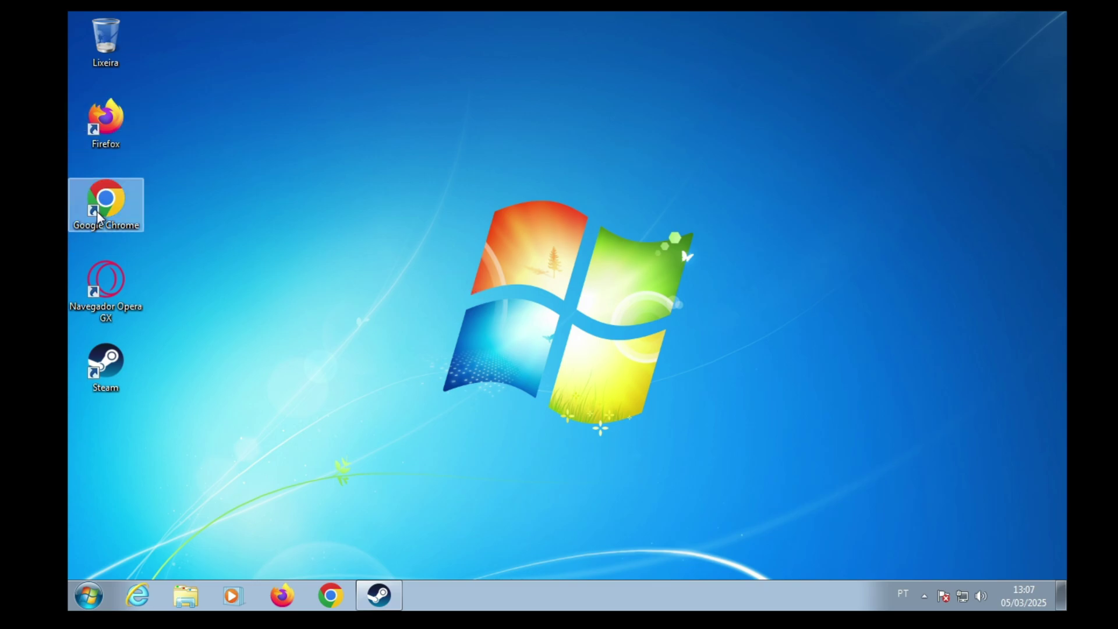